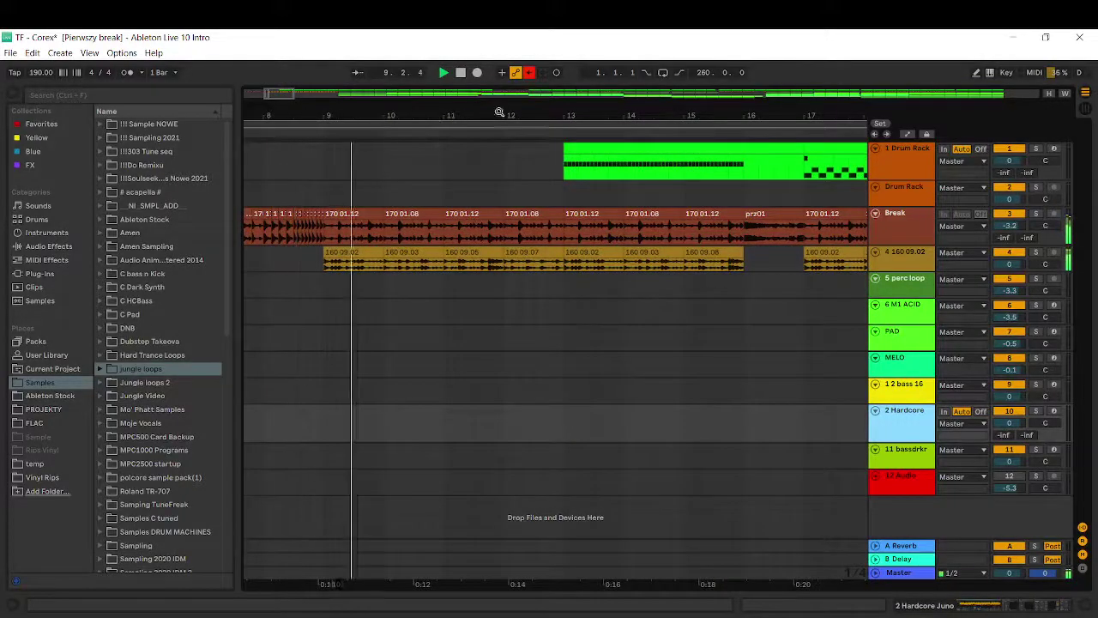
# - Inspect the device chain of the first Drum Rack track while following playback, and hide the device view
pyautogui.moveTo(500, 112); pyautogui.dragTo(292, 112)
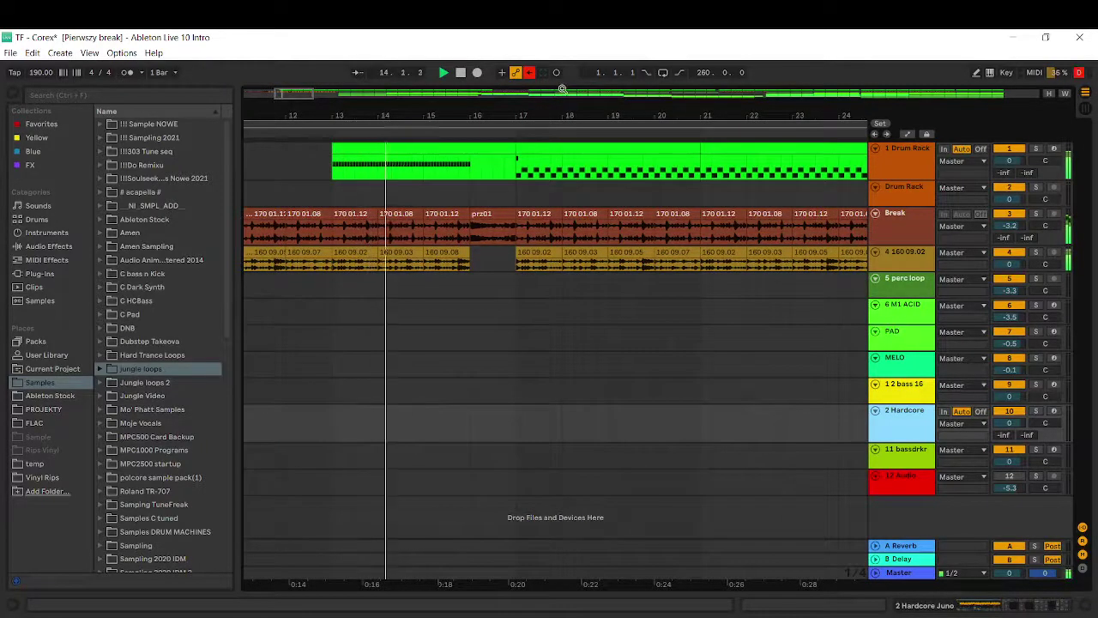
pyautogui.moveTo(509, 112); pyautogui.dragTo(339, 103)
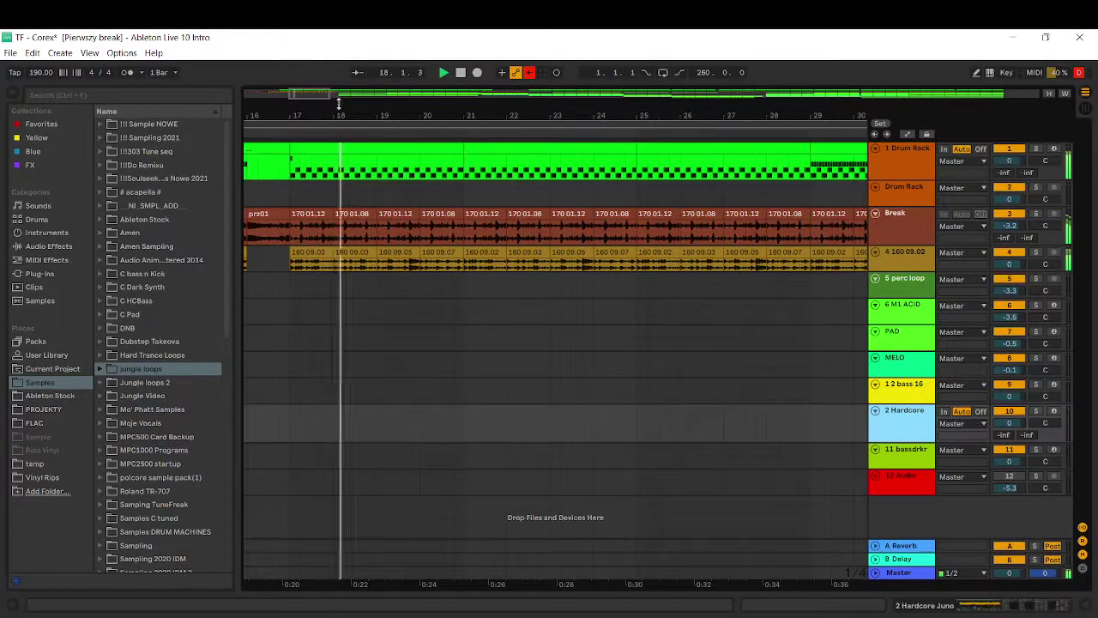
pyautogui.doubleClick(894, 149)
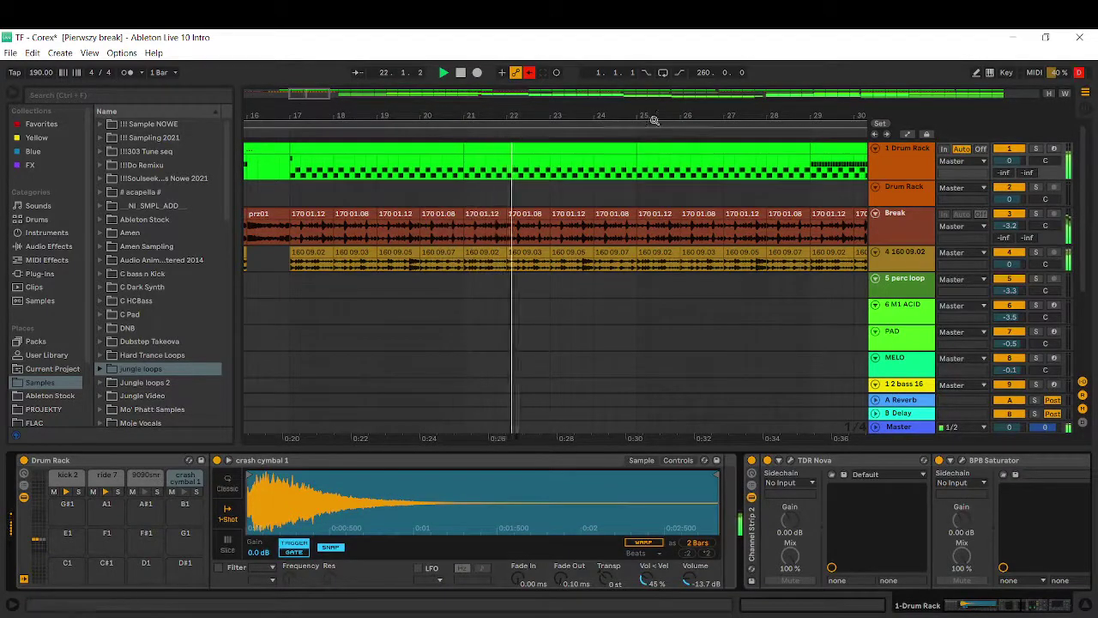
pyautogui.moveTo(655, 121); pyautogui.dragTo(356, 121)
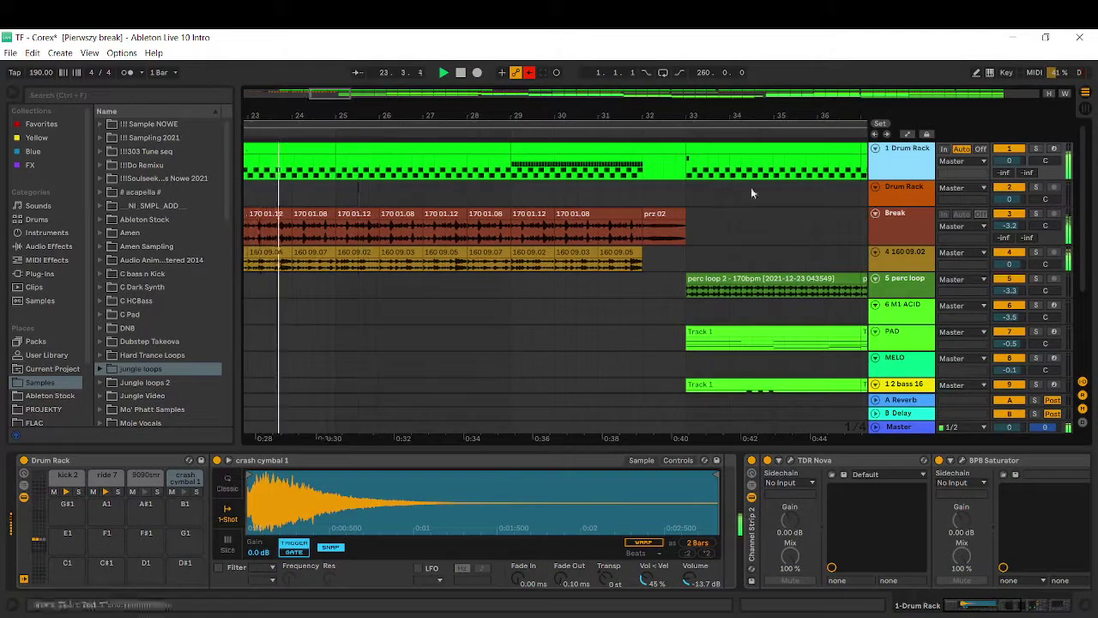
pyautogui.moveTo(737, 486); pyautogui.dragTo(738, 545)
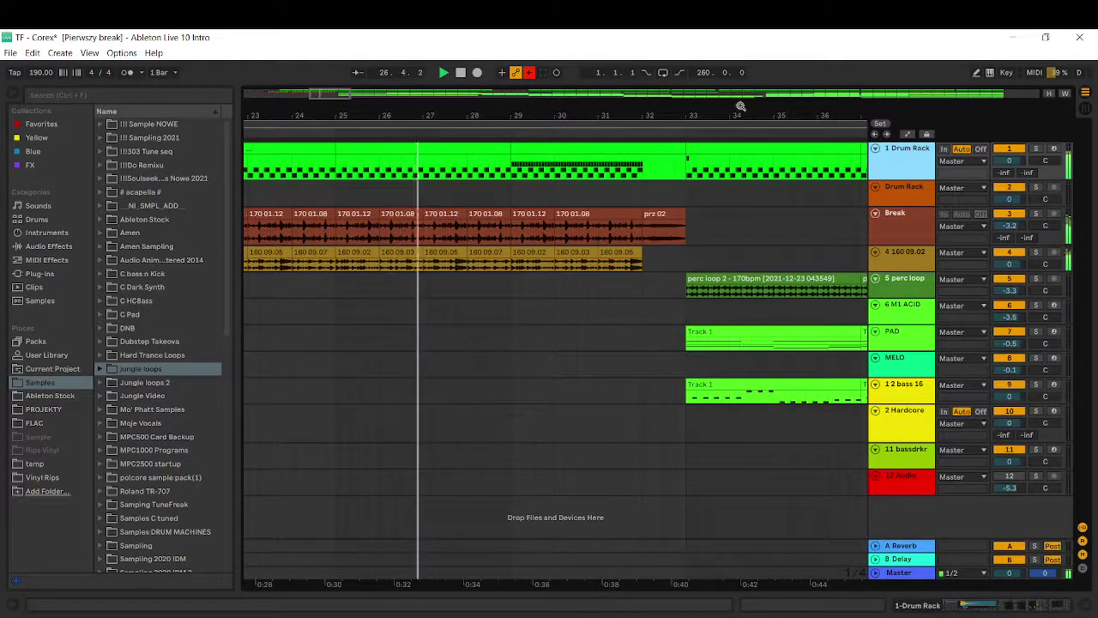
# - Reduce the height of the first Drum Rack track in the arrangement
pyautogui.moveTo(734, 112); pyautogui.dragTo(370, 112)
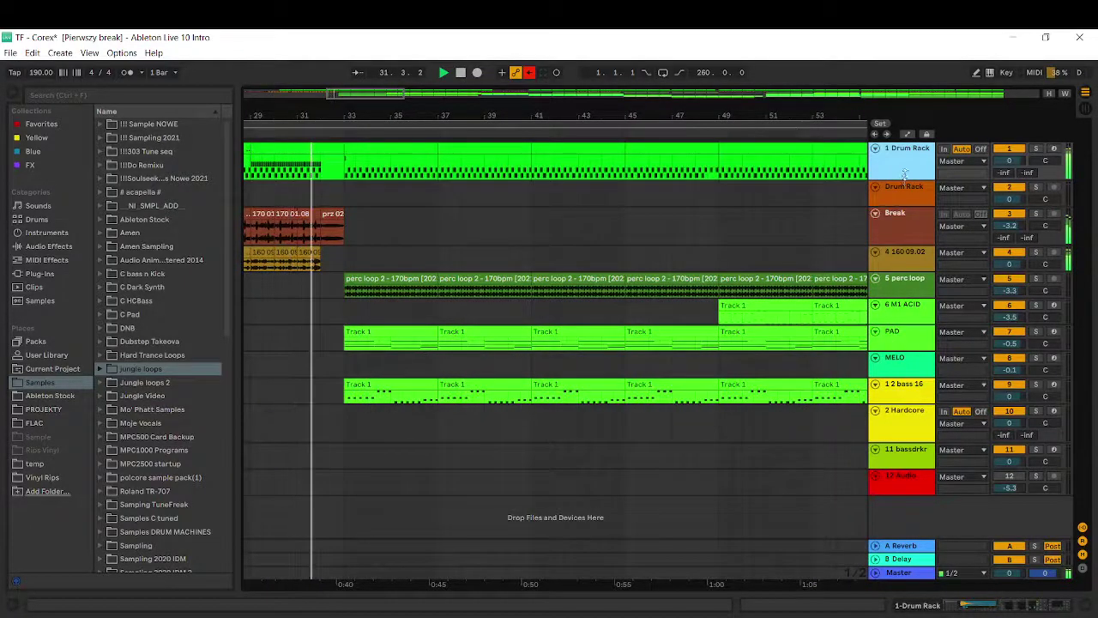
pyautogui.moveTo(905, 182); pyautogui.dragTo(908, 166)
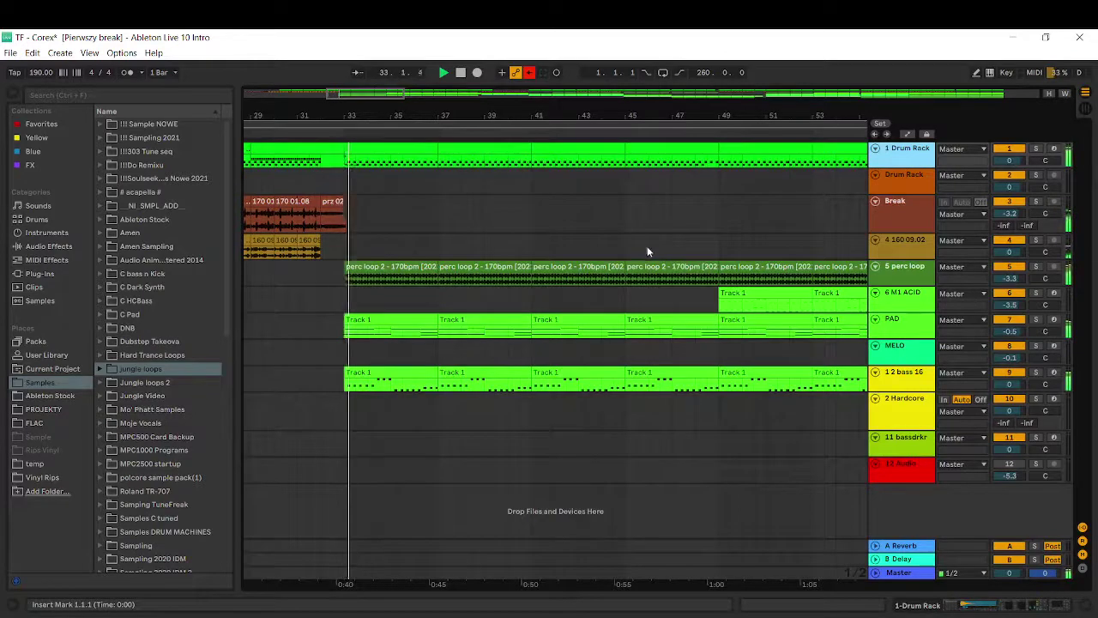
# - Examine the chord notes of the PAD clips starting at bars 33 and 41, temporarily enlarging the note editor
pyautogui.click(385, 320)
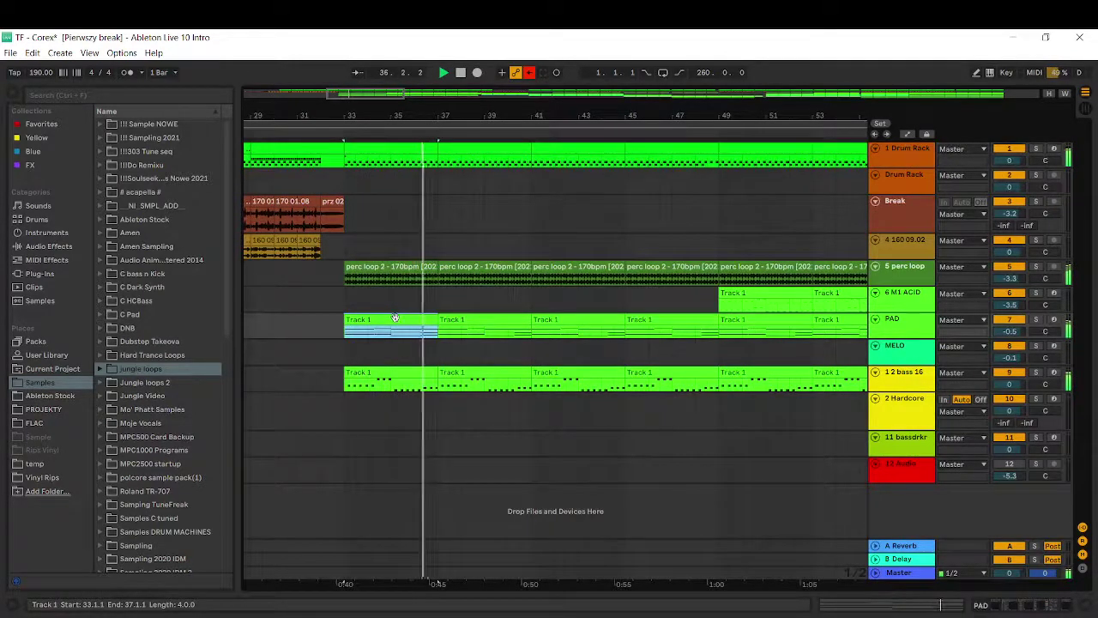
pyautogui.doubleClick(395, 318)
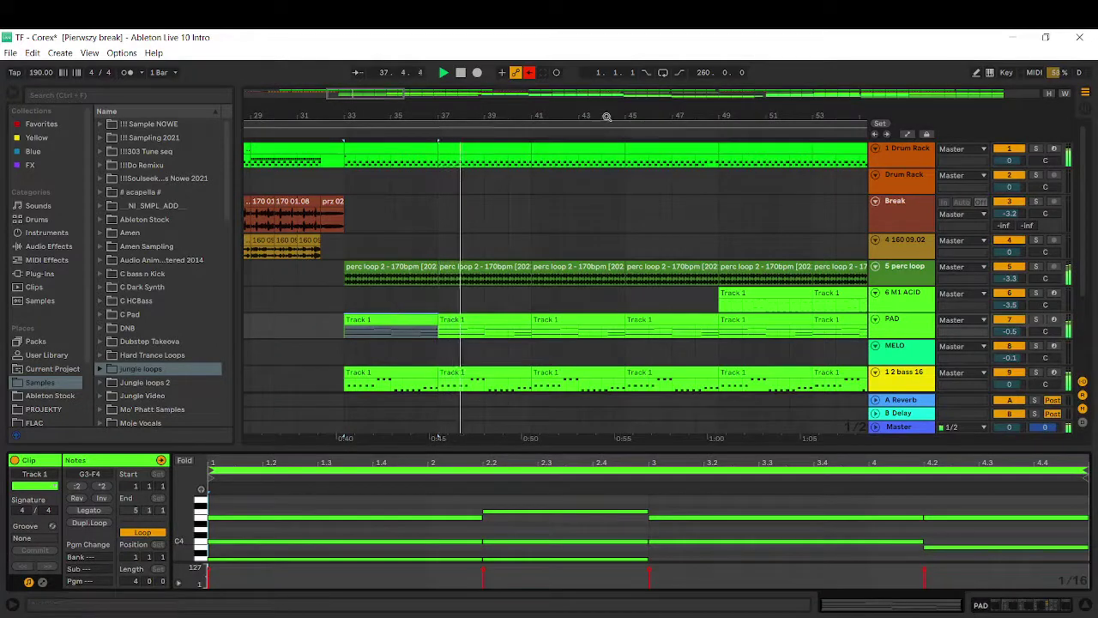
pyautogui.click(551, 319)
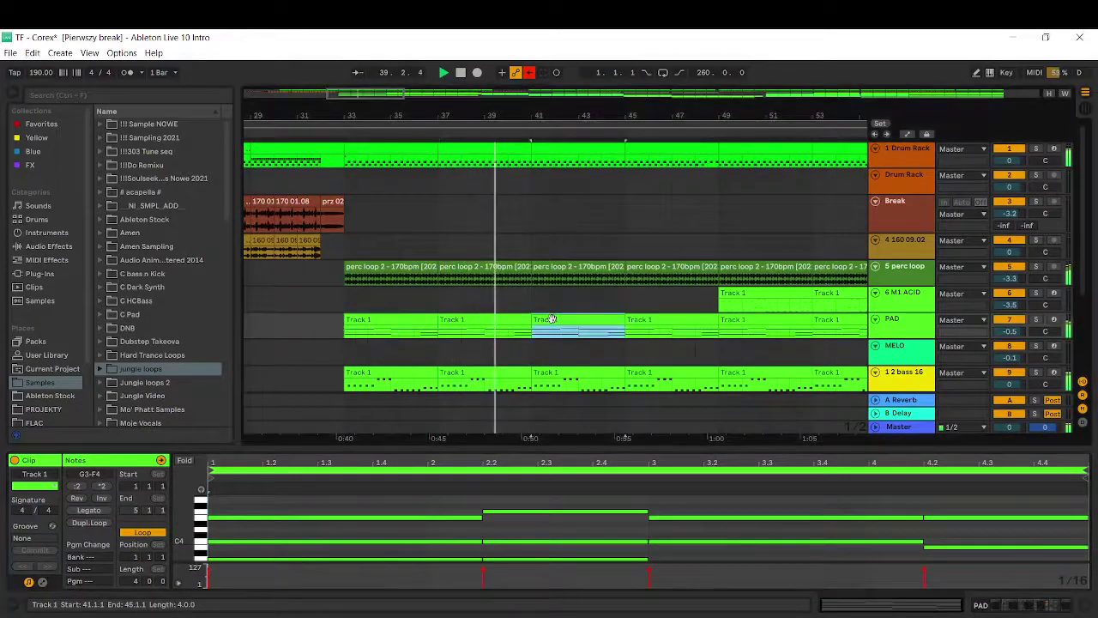
pyautogui.moveTo(604, 444); pyautogui.dragTo(611, 294)
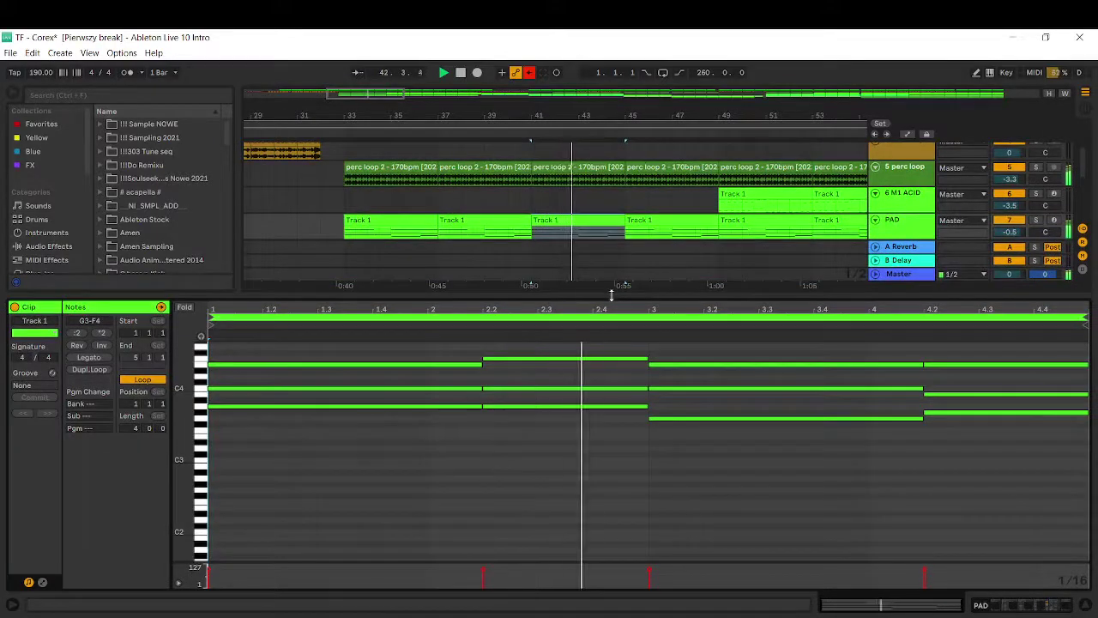
pyautogui.moveTo(610, 302); pyautogui.dragTo(611, 449)
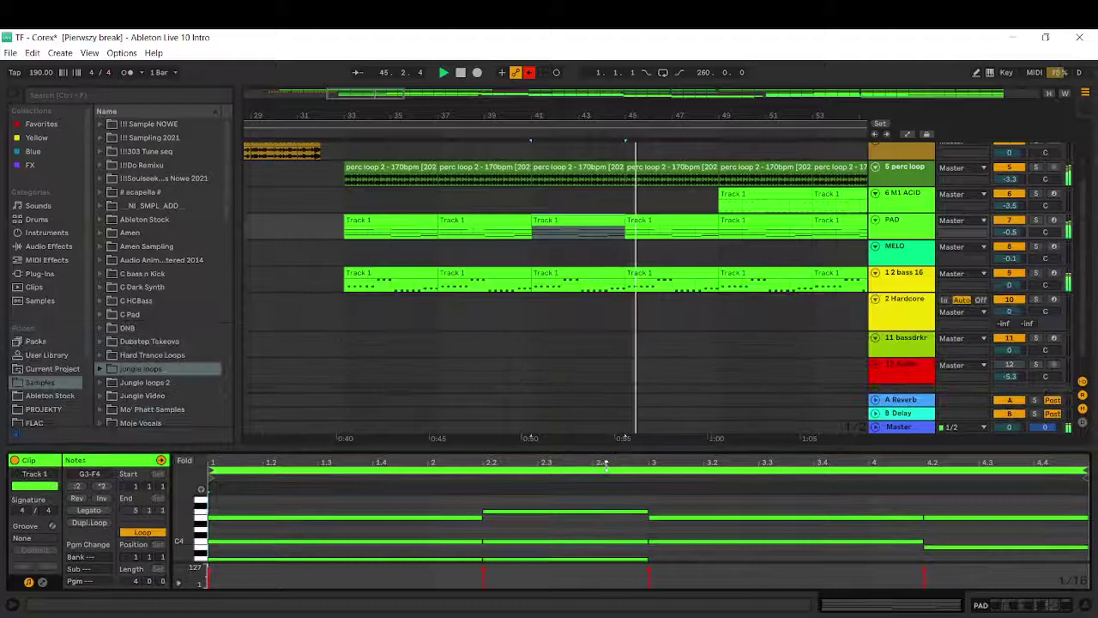
# - Inspect the HeavyUniLead patch in the PAD track's M1 synth window, and close the window
pyautogui.click(901, 223)
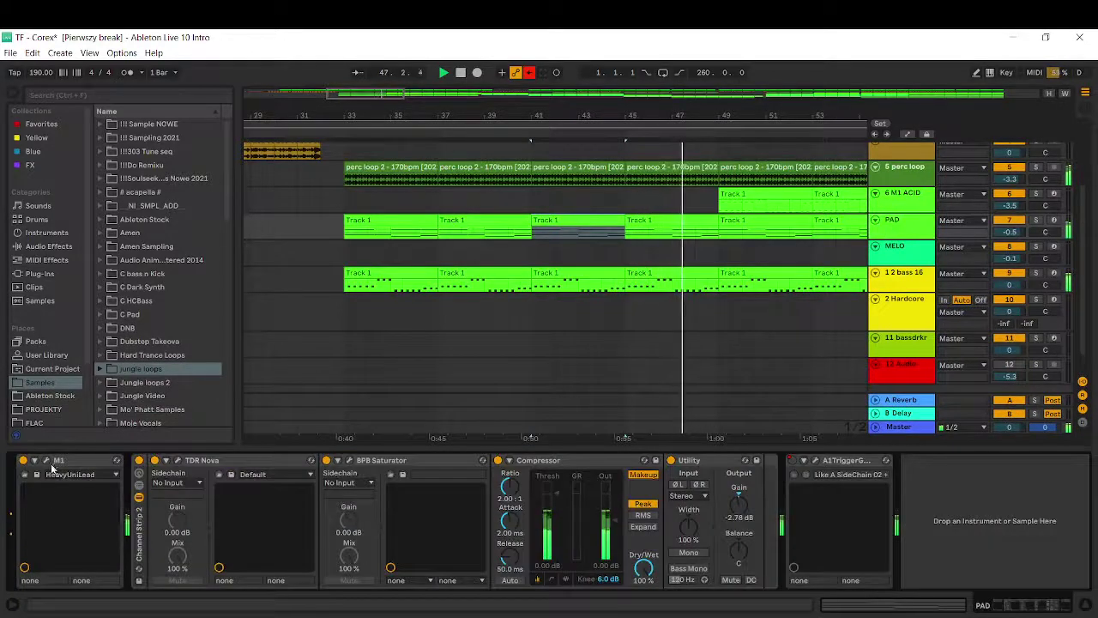
pyautogui.click(49, 460)
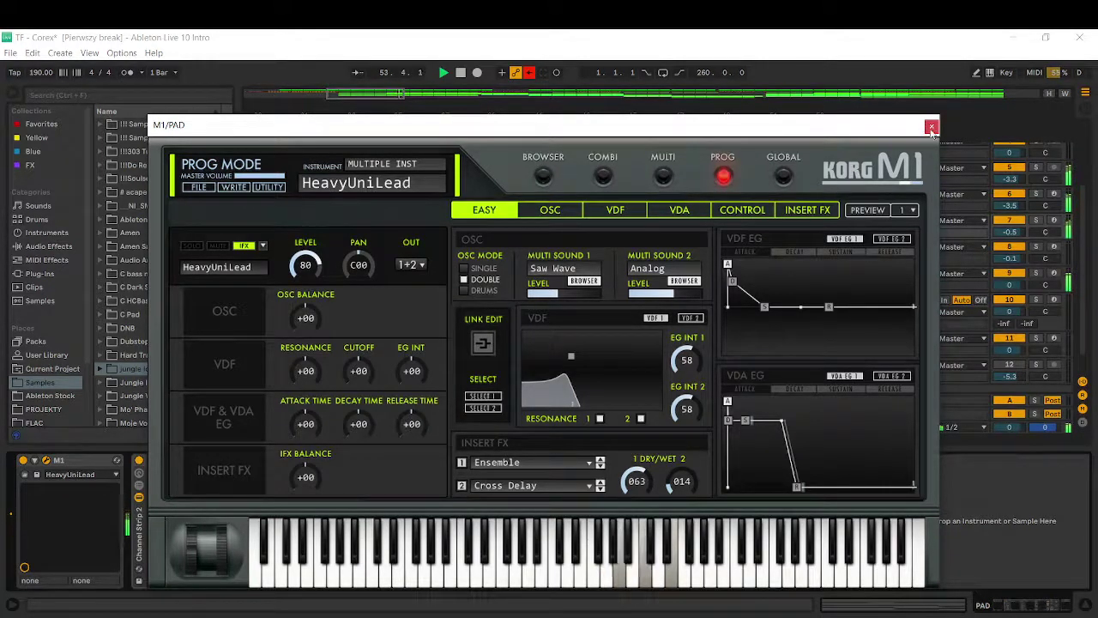
pyautogui.click(931, 127)
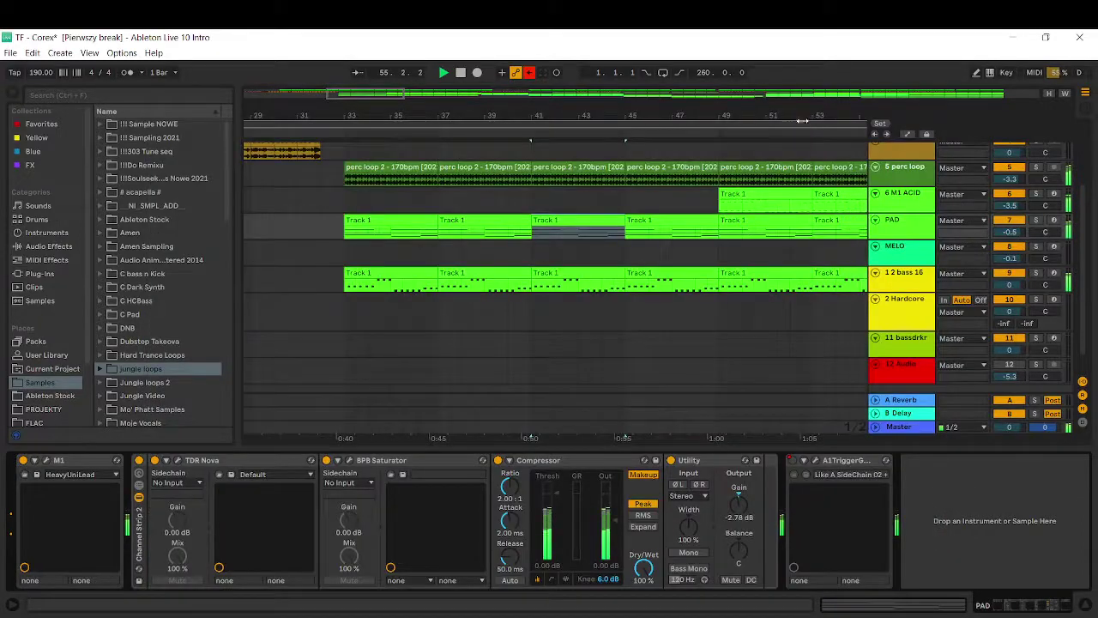
# - Inspect the device chain of the M1 ACID track, and hide the device view
pyautogui.moveTo(805, 116); pyautogui.dragTo(378, 98)
pyautogui.moveTo(915, 214)
pyautogui.mouseDown()
pyautogui.moveTo(919, 252)
pyautogui.moveTo(916, 216)
pyautogui.mouseUp()
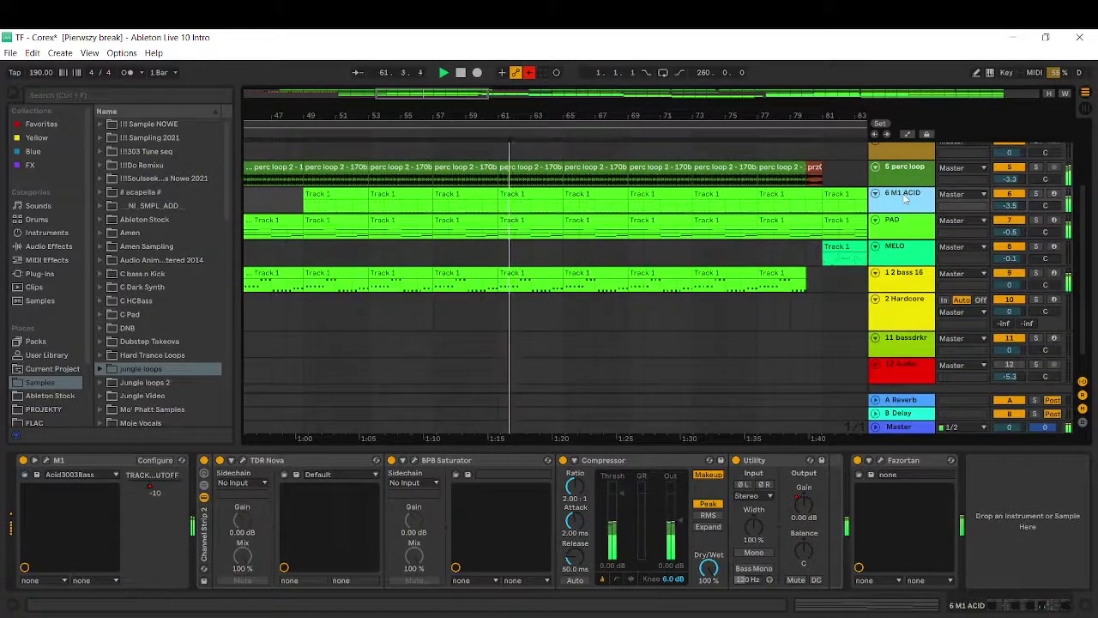
pyautogui.moveTo(862, 125); pyautogui.dragTo(639, 129)
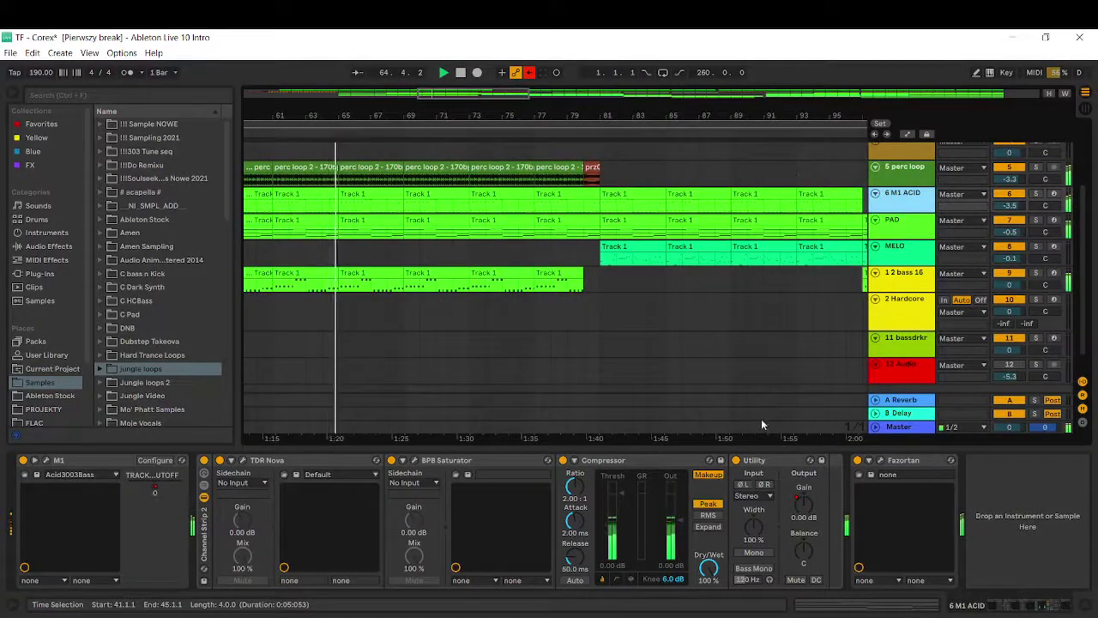
pyautogui.moveTo(746, 517); pyautogui.dragTo(735, 566)
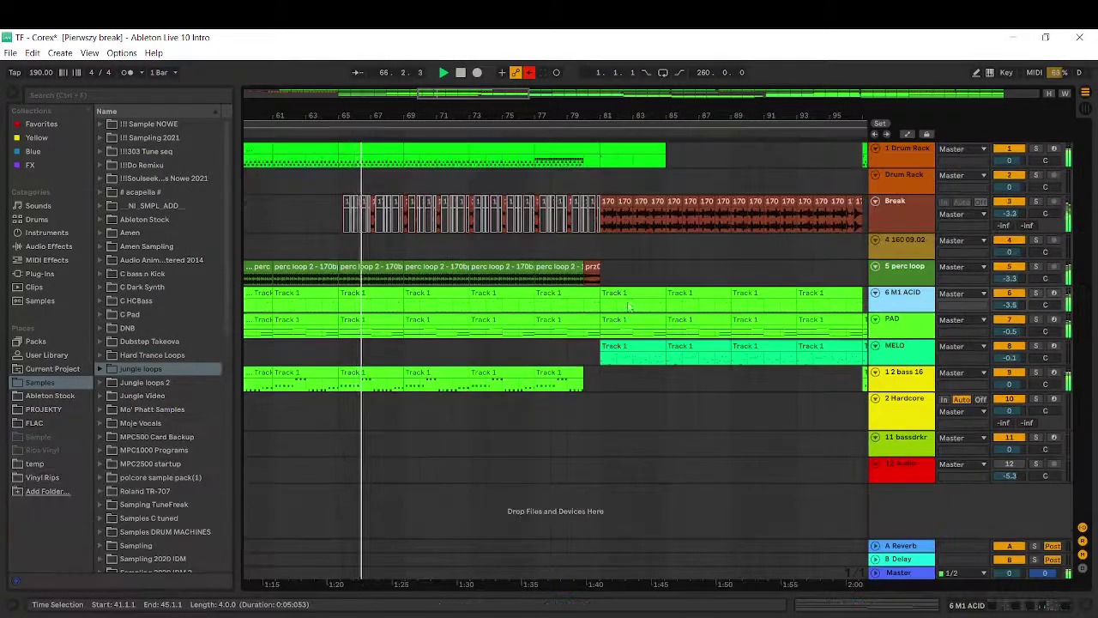
# - Inspect the device chain of the bass 16 track, and hide the device view
pyautogui.moveTo(483, 107); pyautogui.dragTo(483, 150)
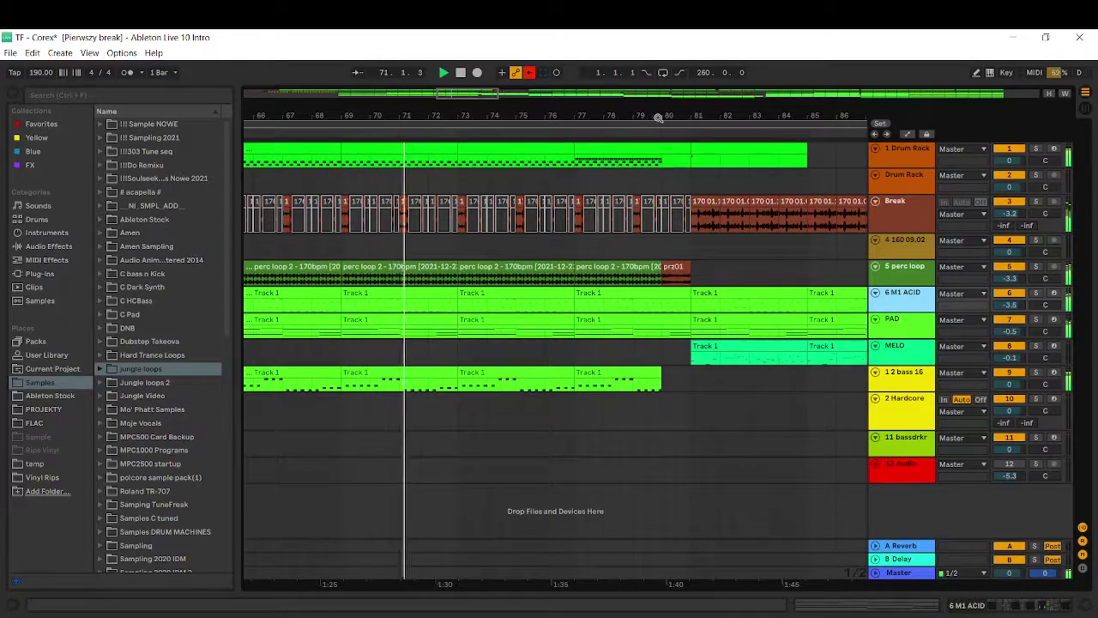
pyautogui.moveTo(674, 115); pyautogui.dragTo(571, 115)
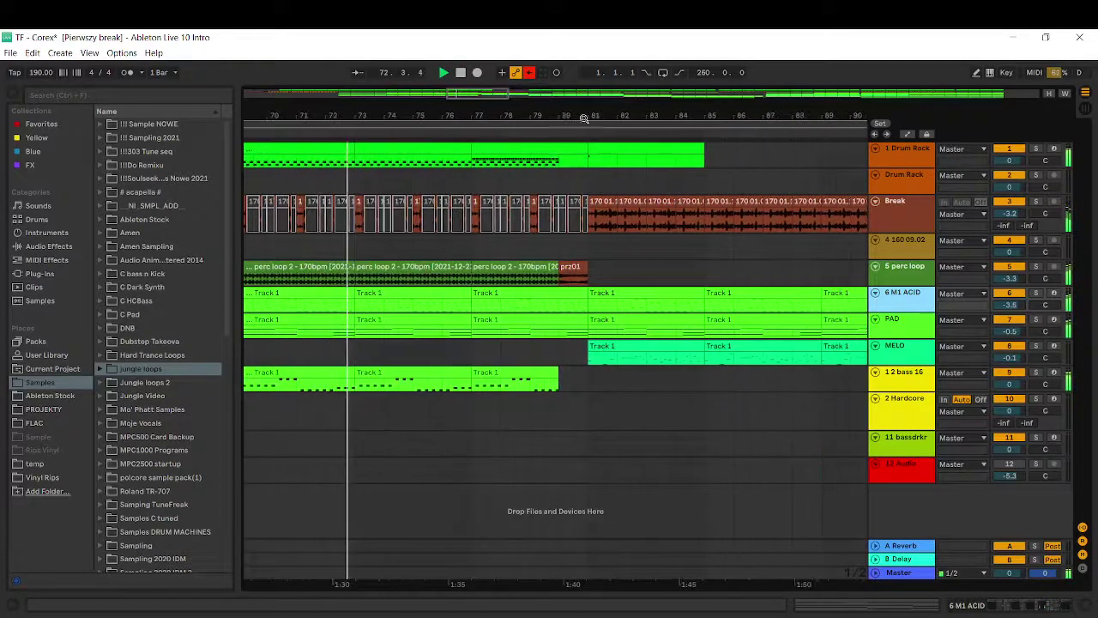
pyautogui.doubleClick(904, 373)
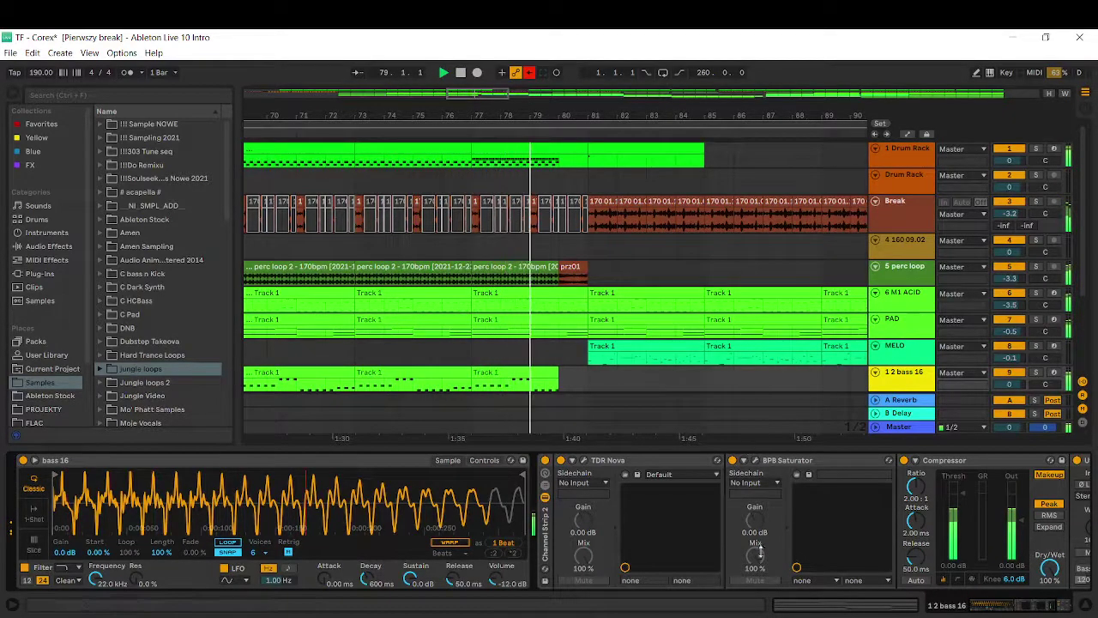
pyautogui.hotkey('ctrl', 'alt', 'l')
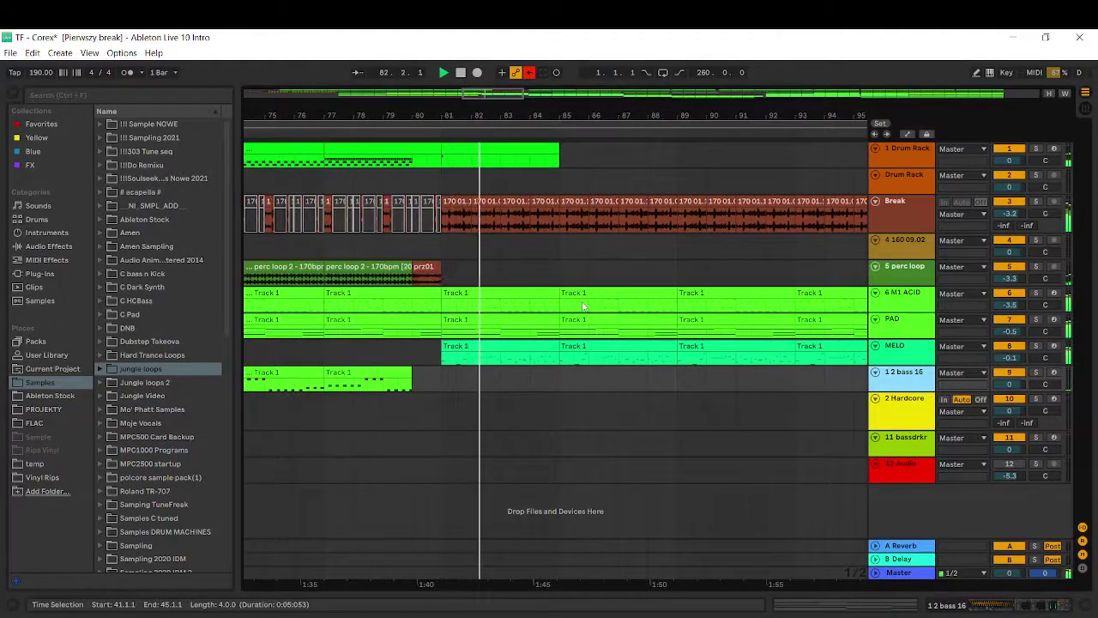
# - Examine the melody notes of the MELO clips starting at bars 81 and 85, and hide the note editor
pyautogui.doubleClick(527, 346)
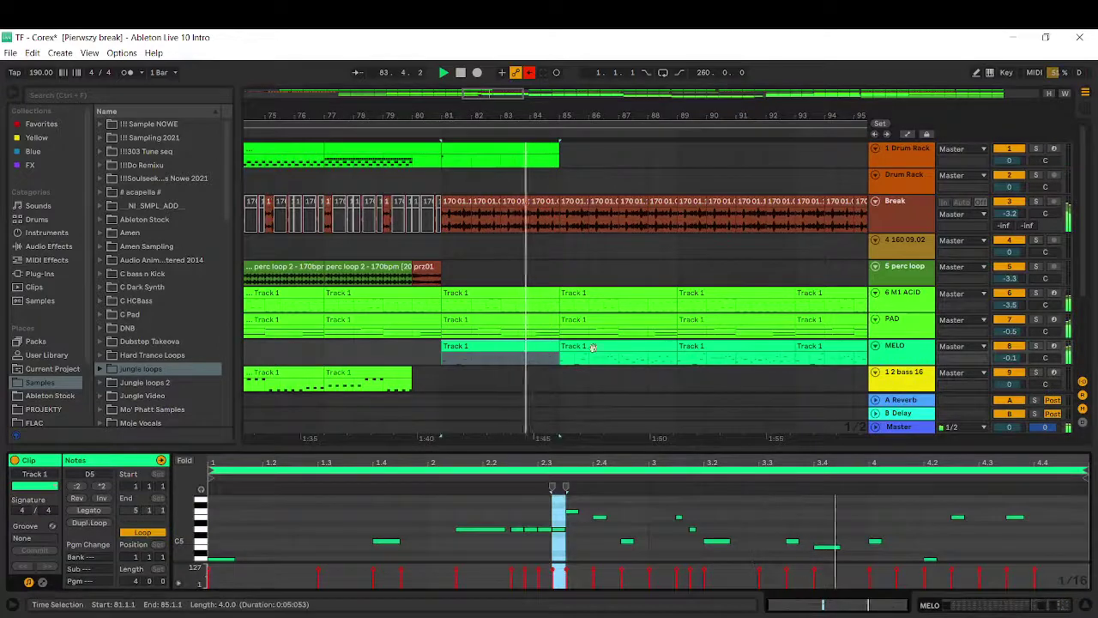
pyautogui.click(656, 343)
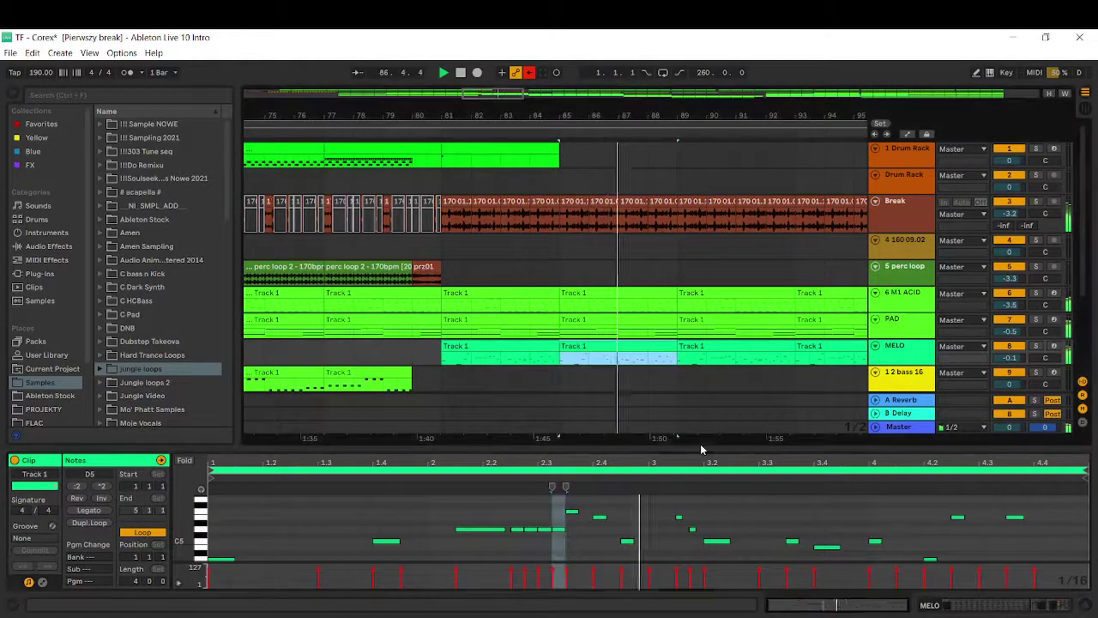
pyautogui.moveTo(704, 449); pyautogui.dragTo(679, 453)
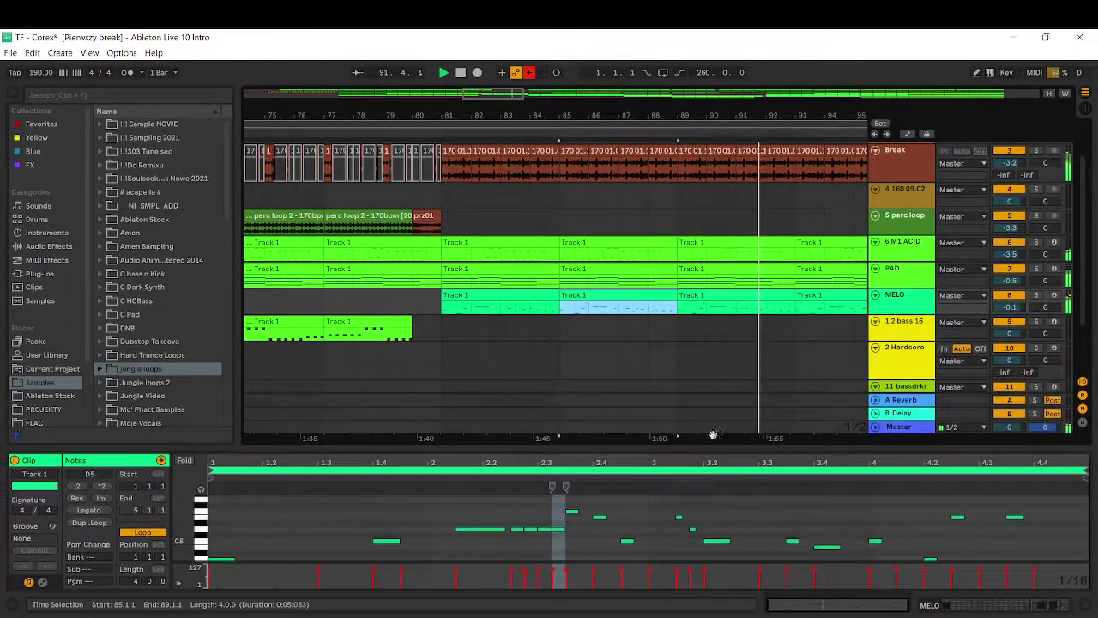
pyautogui.hotkey('ctrl', 'alt', 'l')
# - Show the automation envelopes on all arrangement tracks around bar 97
pyautogui.hscroll(1, 556, 360)
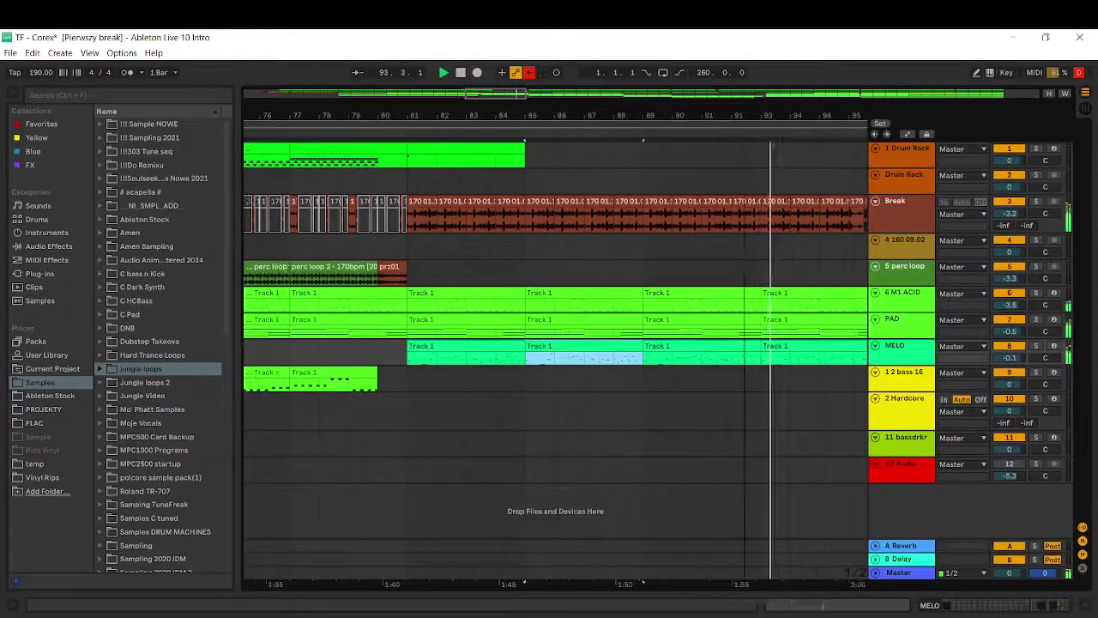
pyautogui.moveTo(849, 111); pyautogui.dragTo(244, 111)
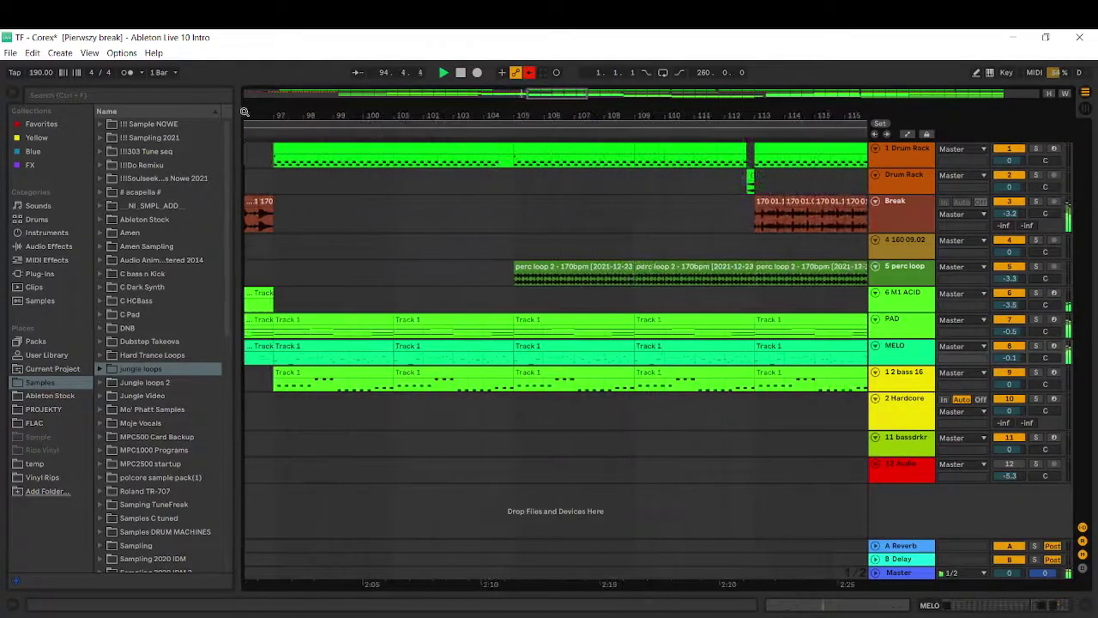
pyautogui.moveTo(336, 110); pyautogui.dragTo(380, 110)
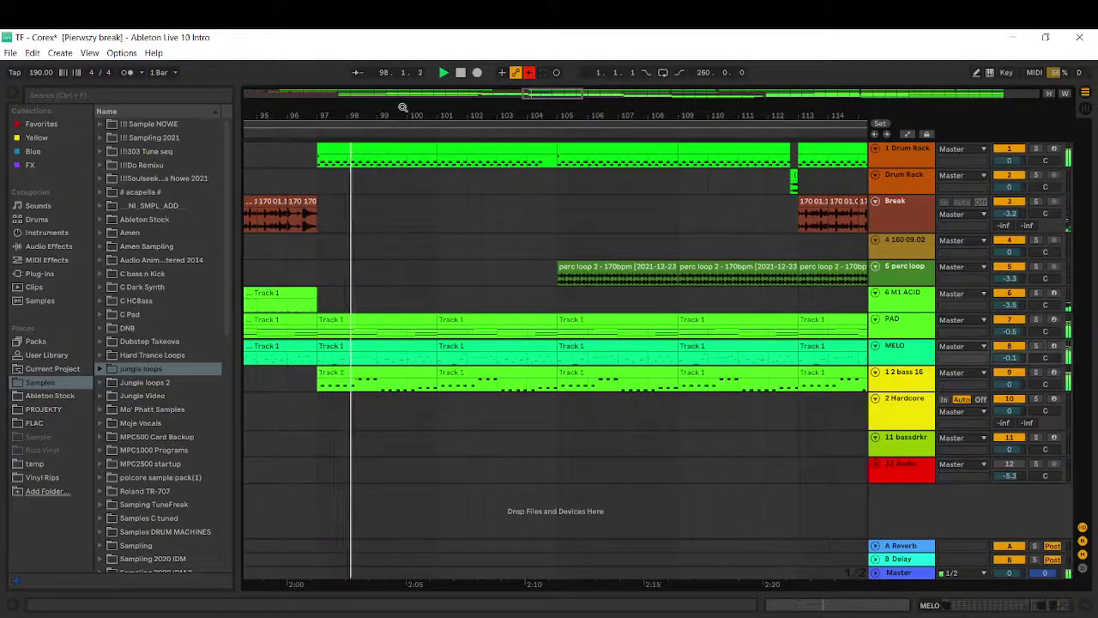
pyautogui.press('a')
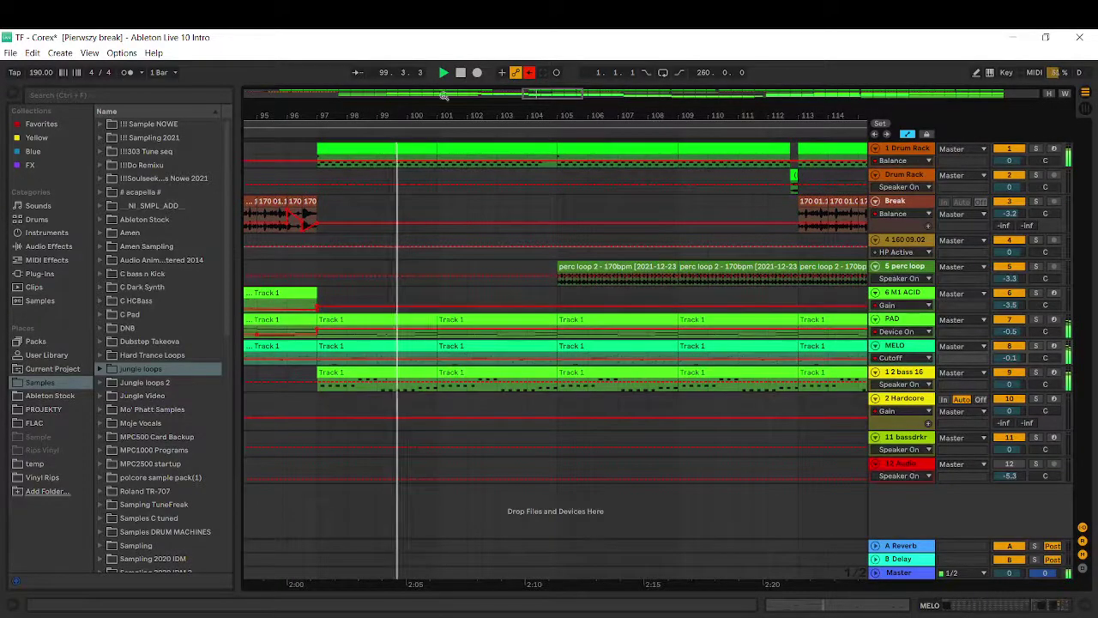
# - Increase the M1 ACID track's height and display the automation of its M1 device's TRACK1 VDF CUTOFF parameter
pyautogui.moveTo(693, 109); pyautogui.dragTo(527, 109)
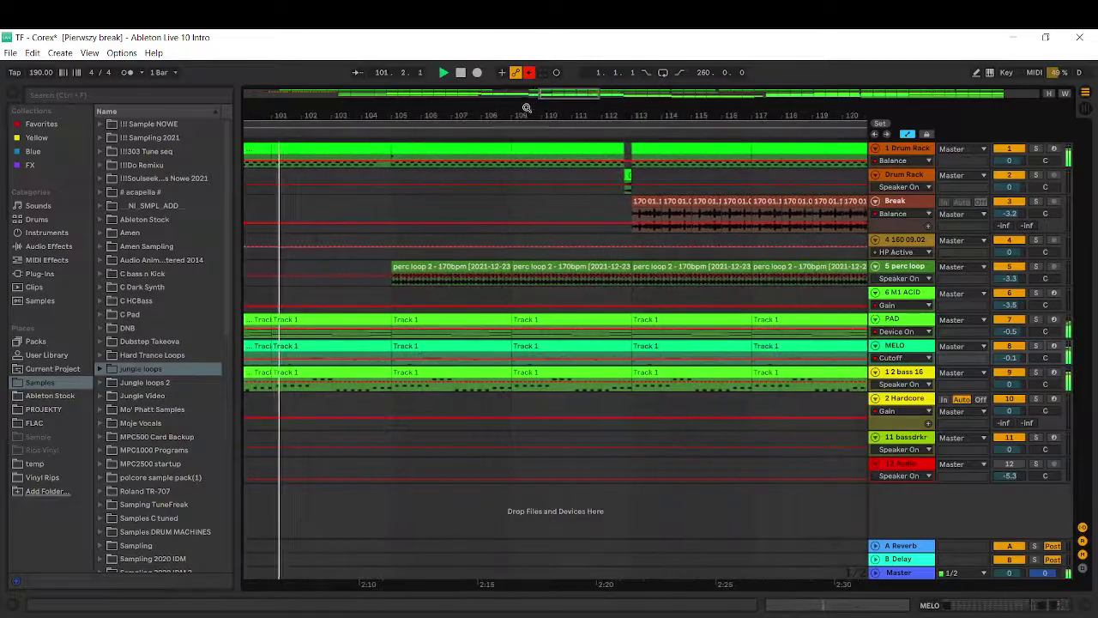
pyautogui.moveTo(897, 309); pyautogui.dragTo(897, 335)
pyautogui.click(899, 306)
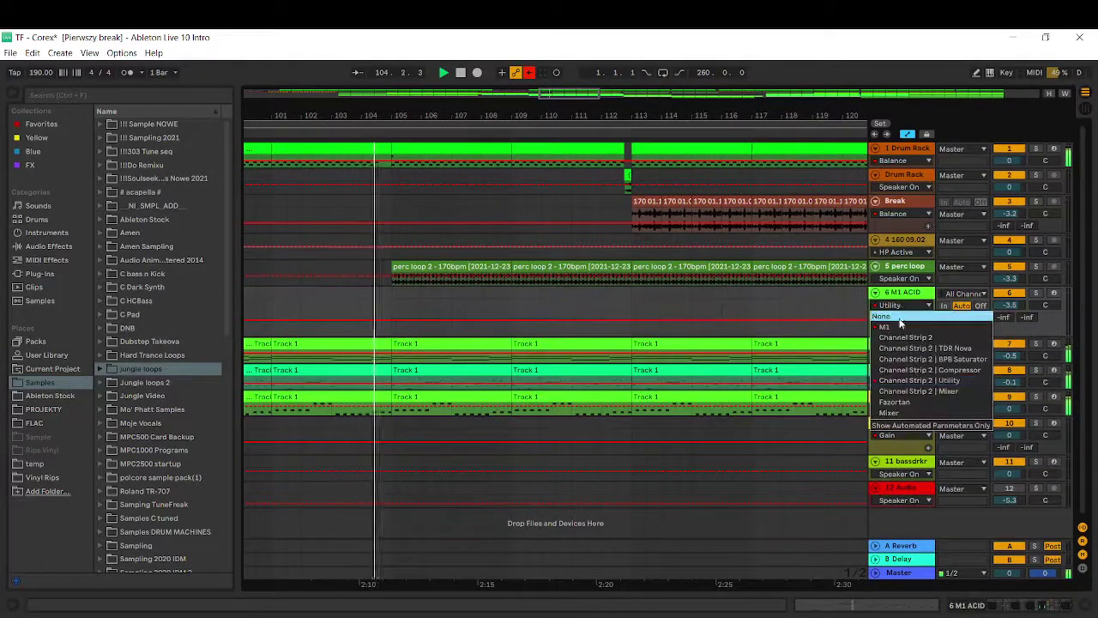
pyautogui.click(899, 325)
pyautogui.click(893, 318)
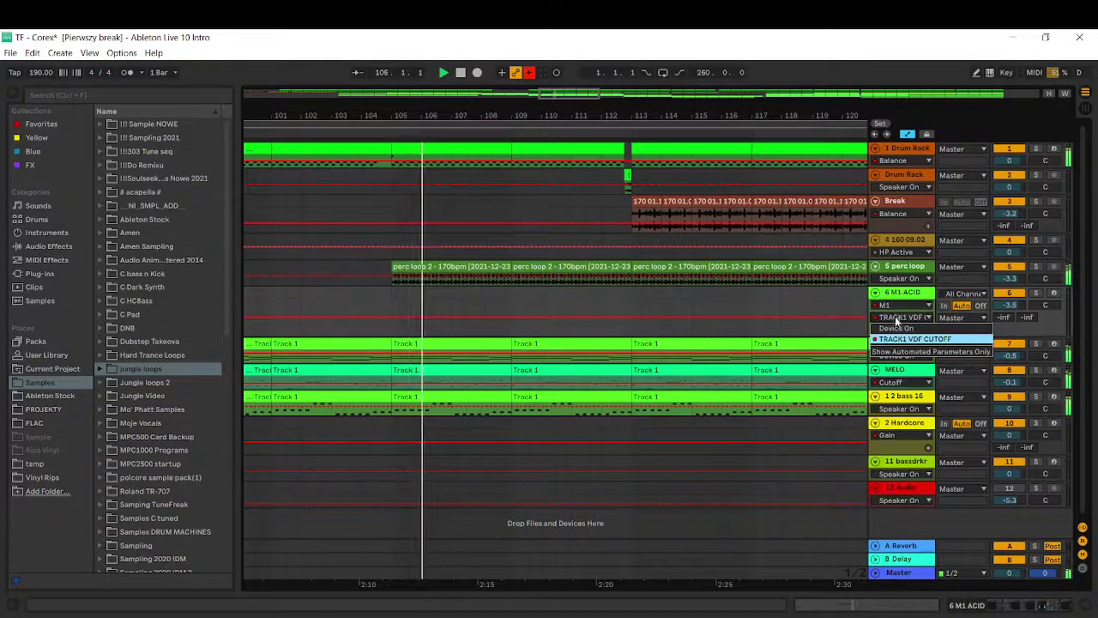
pyautogui.click(894, 333)
# - Follow playback through the arrangement to about bar 134 and narrow the browser to widen the arrangement view
pyautogui.moveTo(837, 121); pyautogui.dragTo(493, 166)
pyautogui.moveTo(486, 106); pyautogui.dragTo(275, 146)
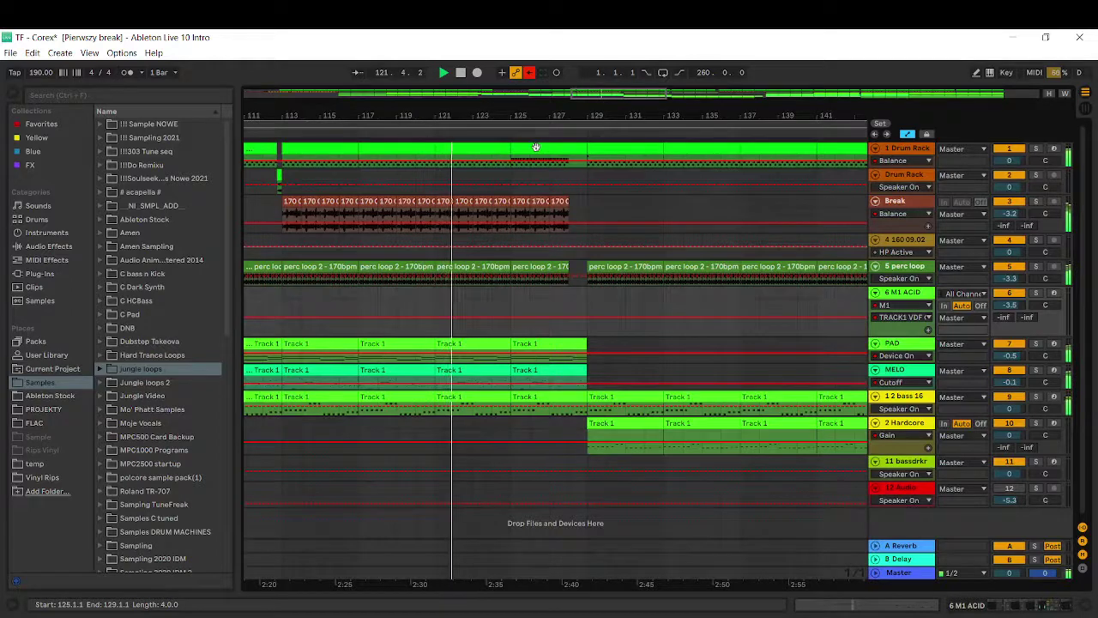
pyautogui.moveTo(588, 118); pyautogui.dragTo(406, 151)
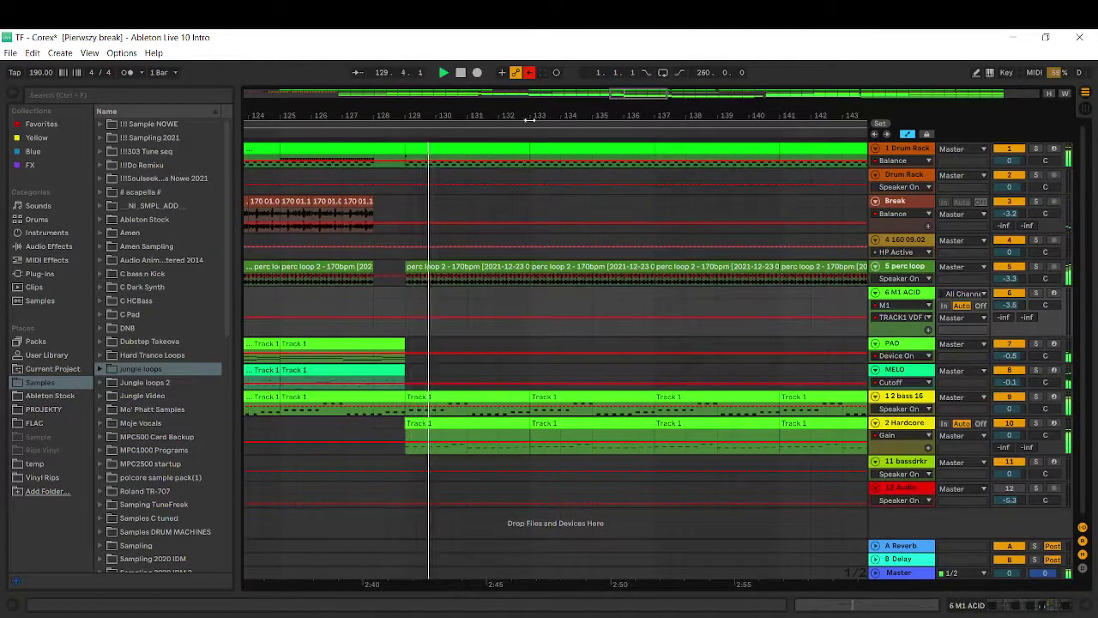
pyautogui.moveTo(415, 118); pyautogui.dragTo(366, 182)
pyautogui.moveTo(237, 206); pyautogui.dragTo(143, 219)
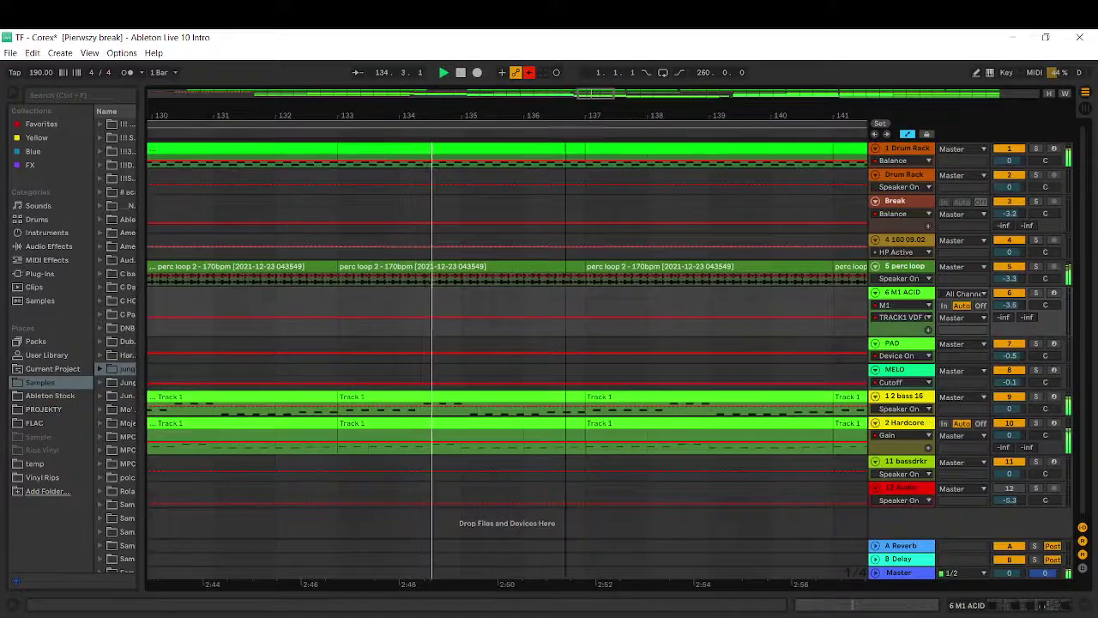
# - Examine the device chain of the 2 Hardcore track around bars 137 to 144, and hide the device view
pyautogui.moveTo(575, 115); pyautogui.dragTo(367, 110)
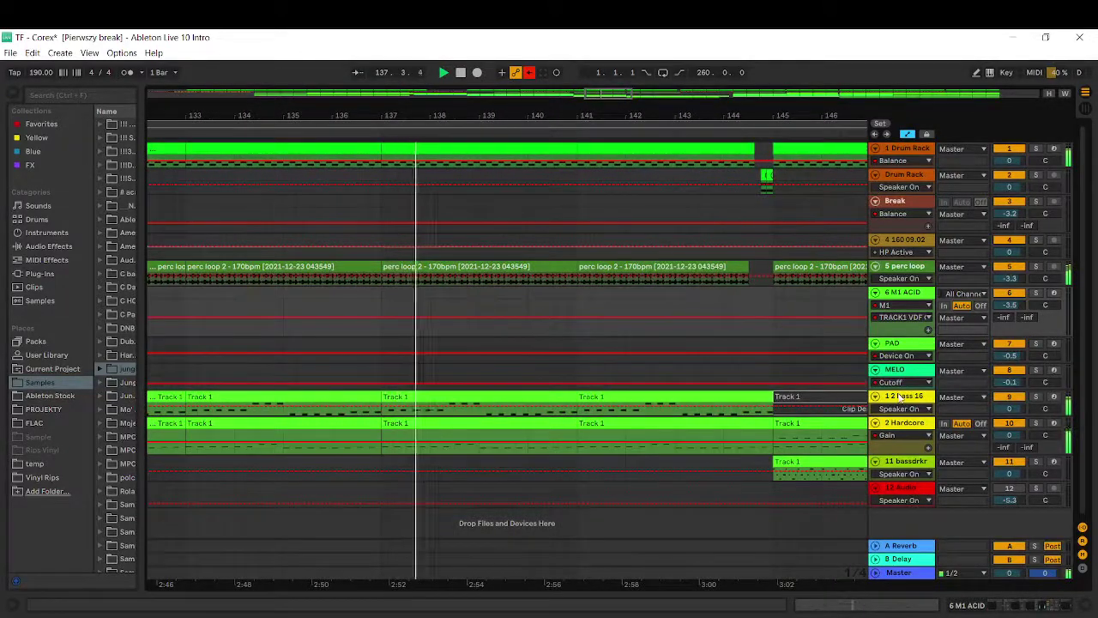
pyautogui.doubleClick(905, 429)
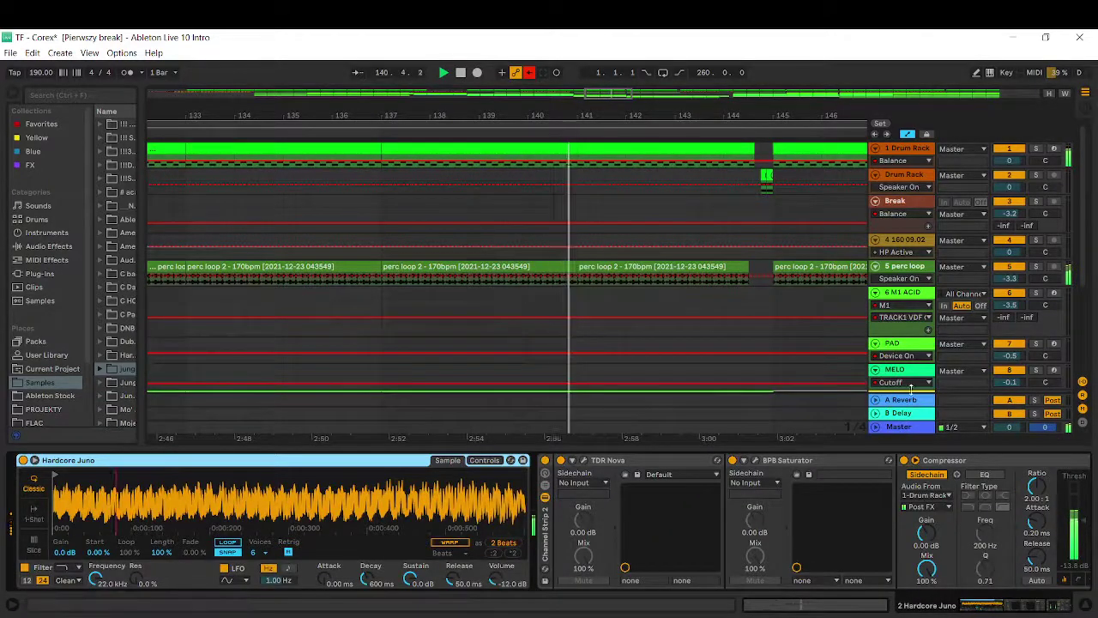
pyautogui.scroll(-3, 898, 357)
pyautogui.scroll(-2, 898, 357)
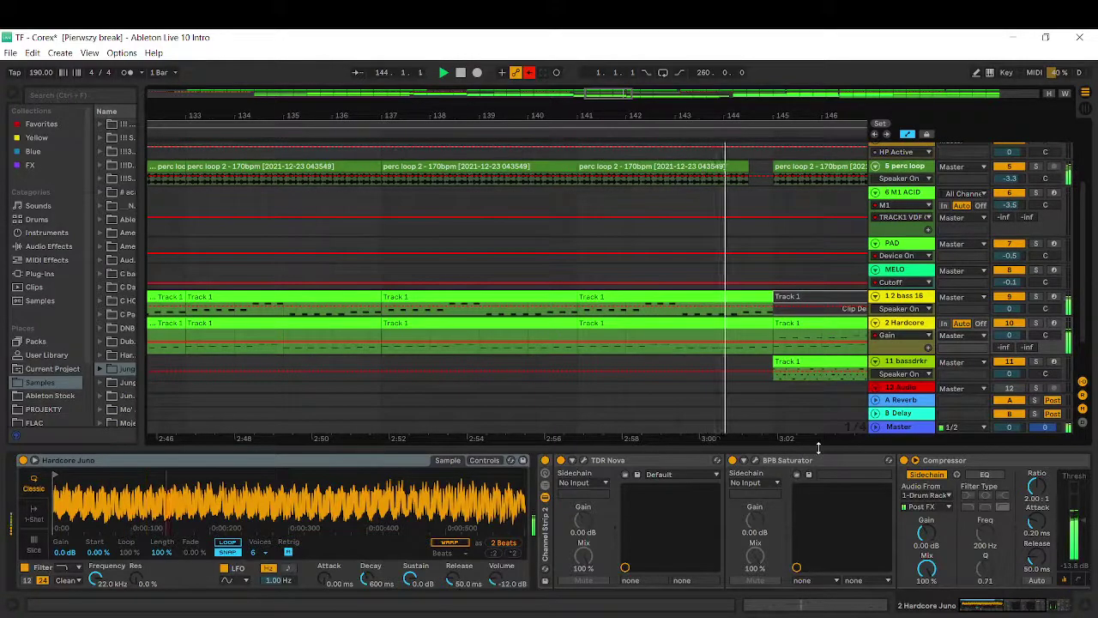
pyautogui.moveTo(821, 464); pyautogui.dragTo(840, 558)
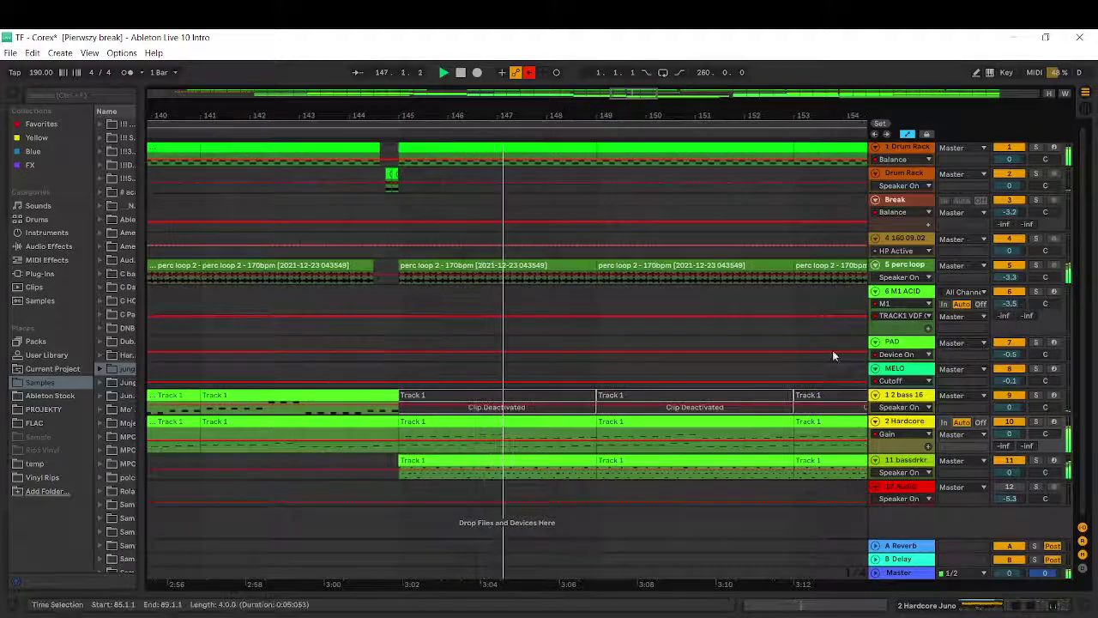
# - Examine the bassdrkr track's device chain and the notes of its clip at bar 149, and hide the note editor
pyautogui.doubleClick(904, 463)
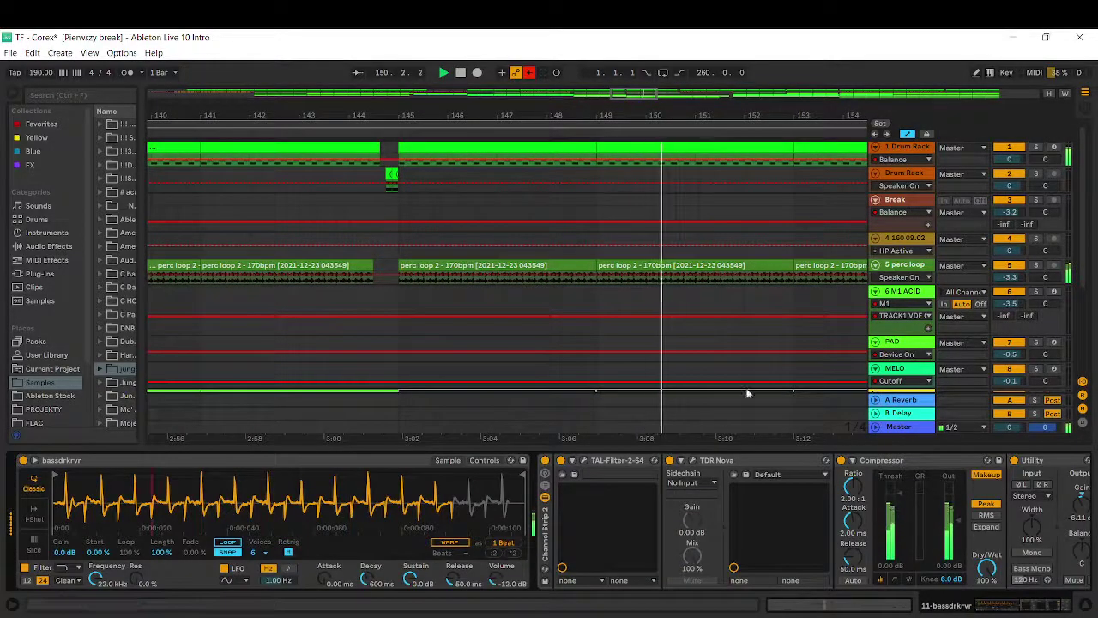
pyautogui.scroll(-3, 716, 304)
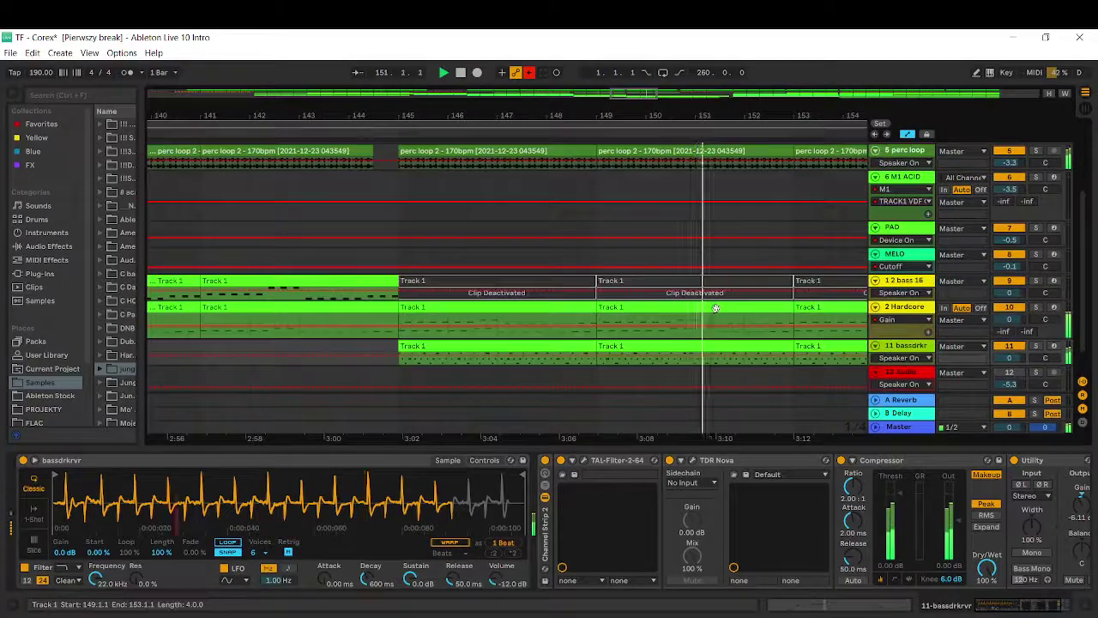
pyautogui.click(747, 346)
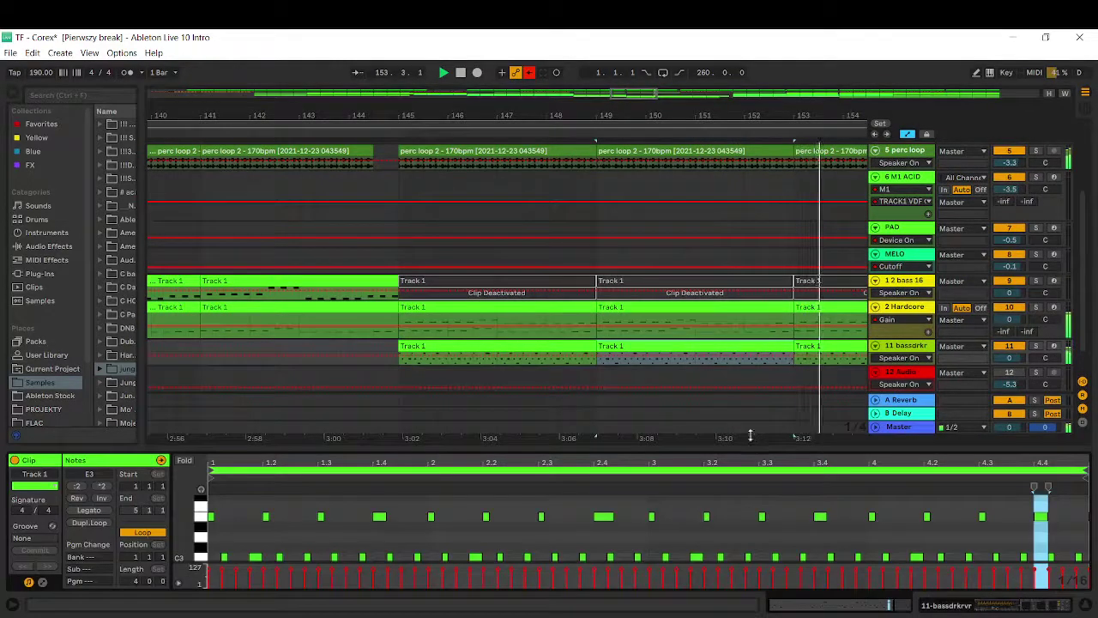
pyautogui.moveTo(750, 435)
pyautogui.mouseDown()
pyautogui.moveTo(758, 354)
pyautogui.moveTo(742, 453)
pyautogui.mouseUp()
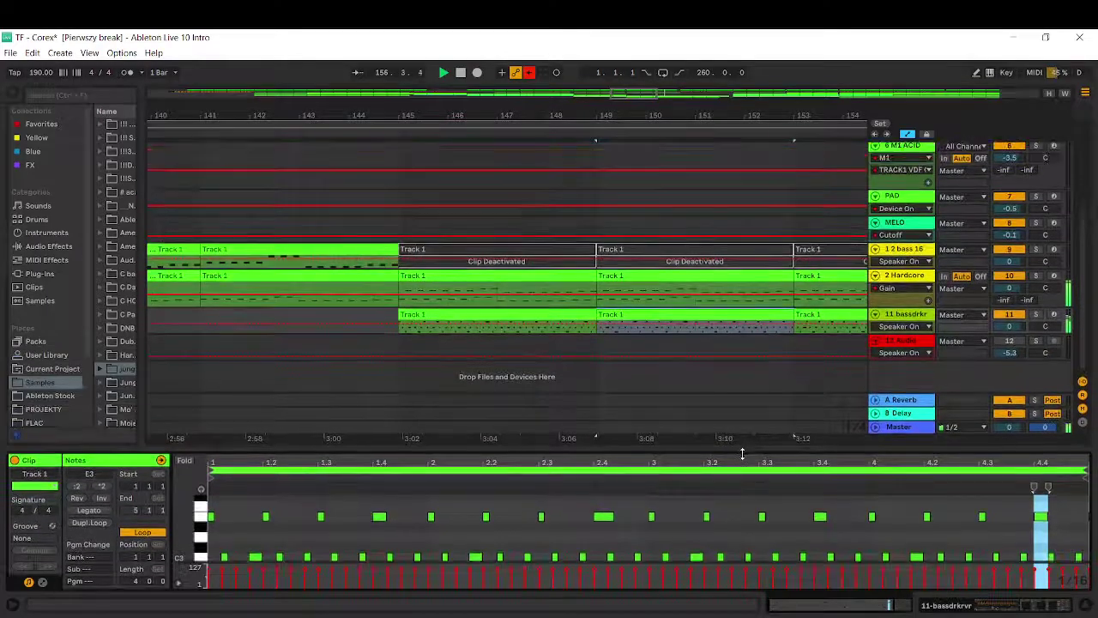
pyautogui.moveTo(775, 114); pyautogui.dragTo(495, 126)
pyautogui.scroll(4, 735, 411)
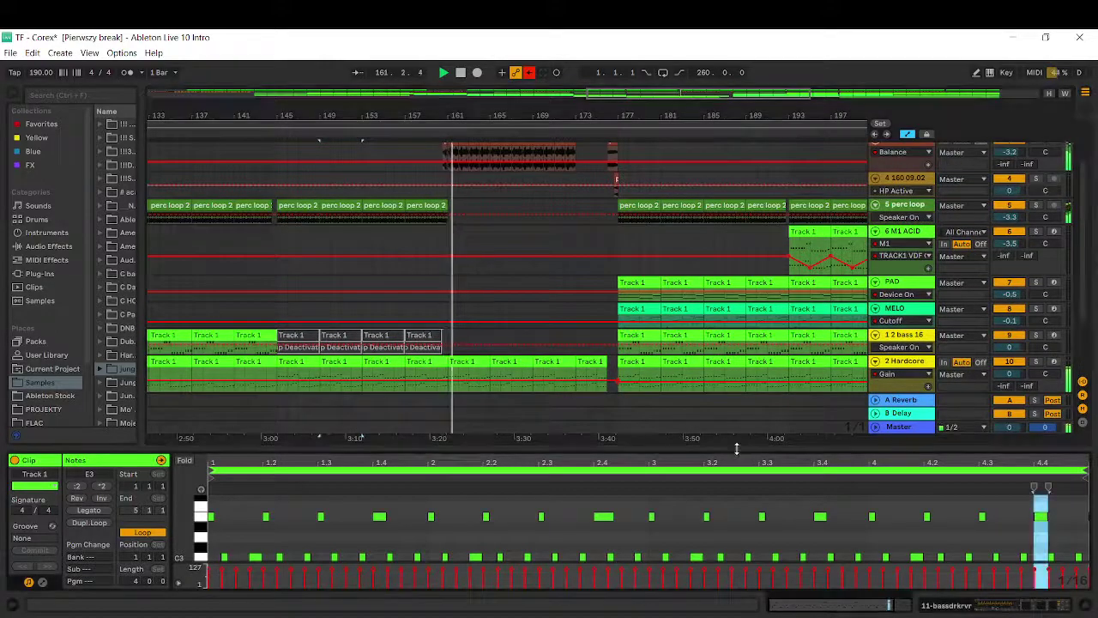
pyautogui.hotkey('ctrl', 'alt', 'l')
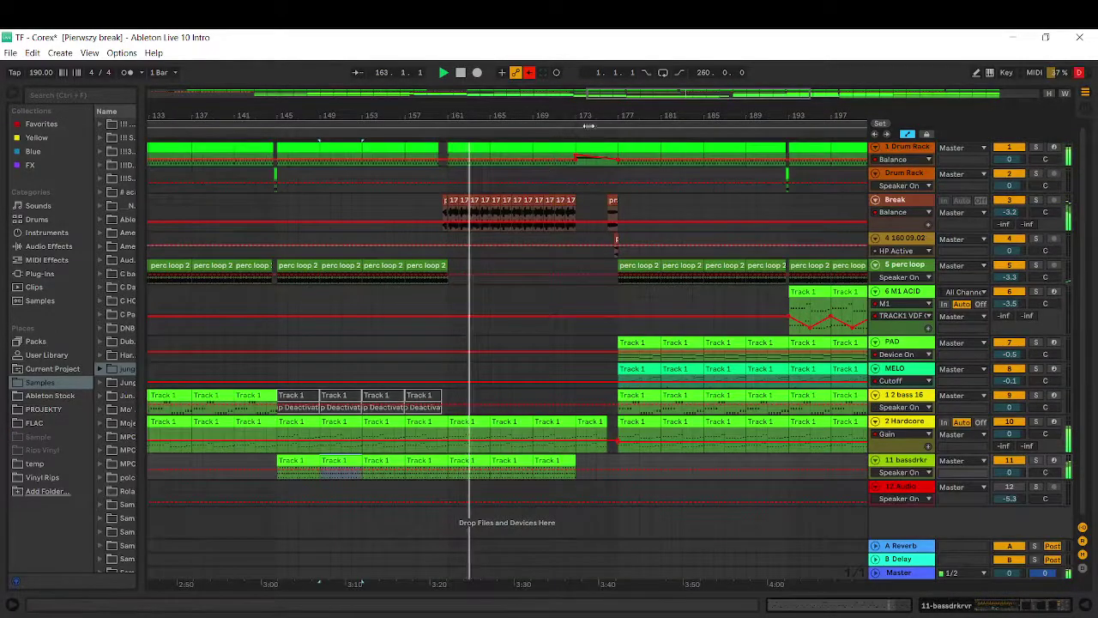
# - Increase the PAD track's height to expose the device and parameter choosers for its A1TriggerGate Device On automation
pyautogui.moveTo(589, 118); pyautogui.dragTo(441, 112)
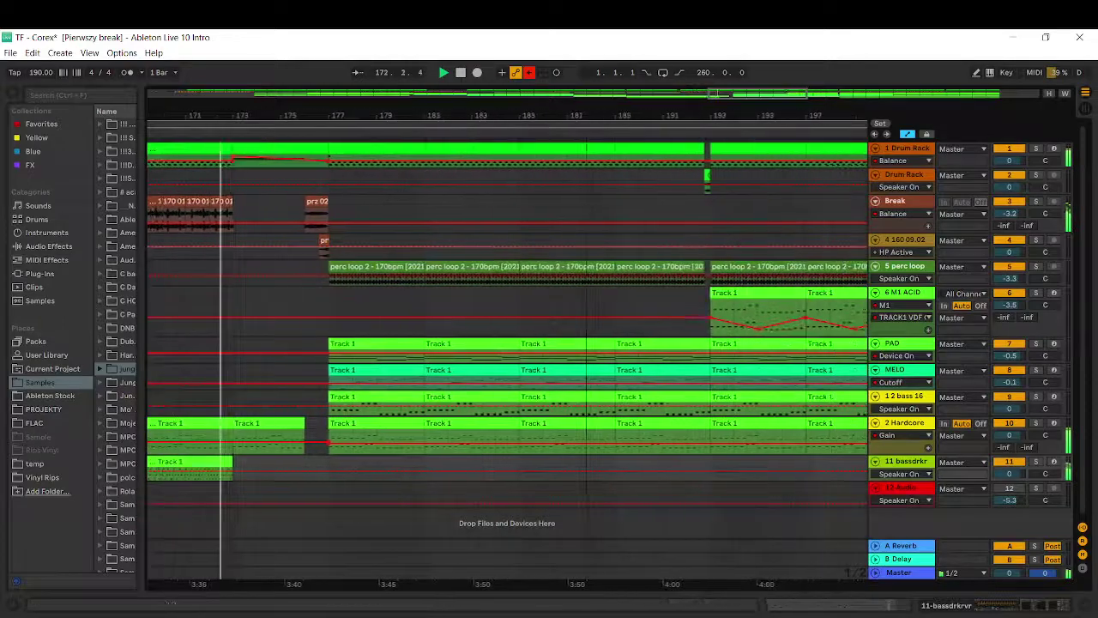
pyautogui.click(889, 355)
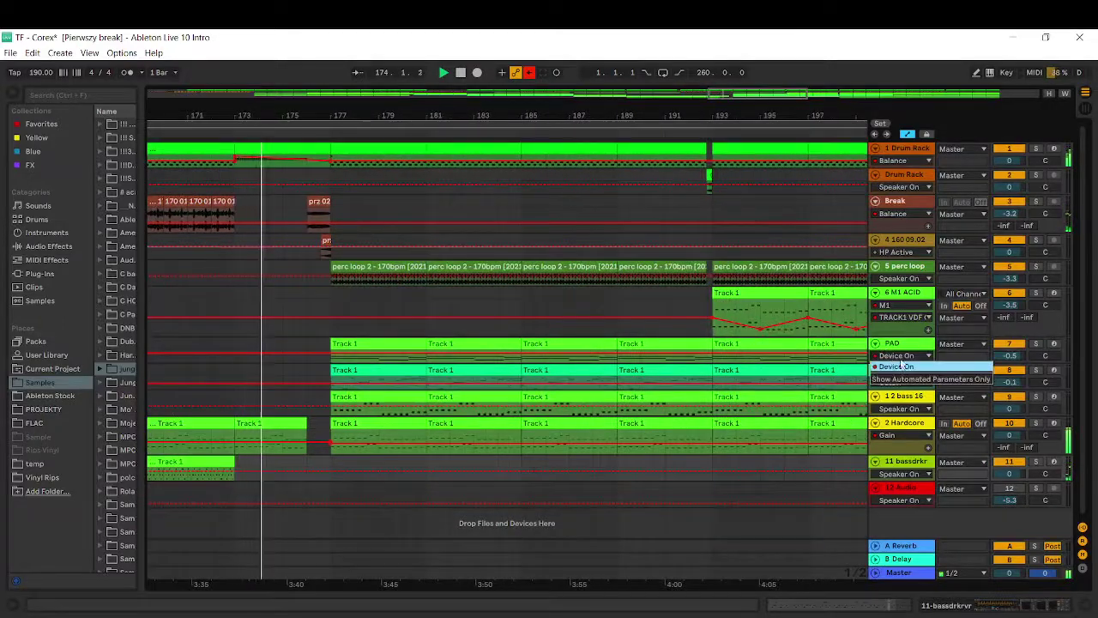
pyautogui.click(898, 364)
pyautogui.moveTo(900, 363); pyautogui.dragTo(900, 401)
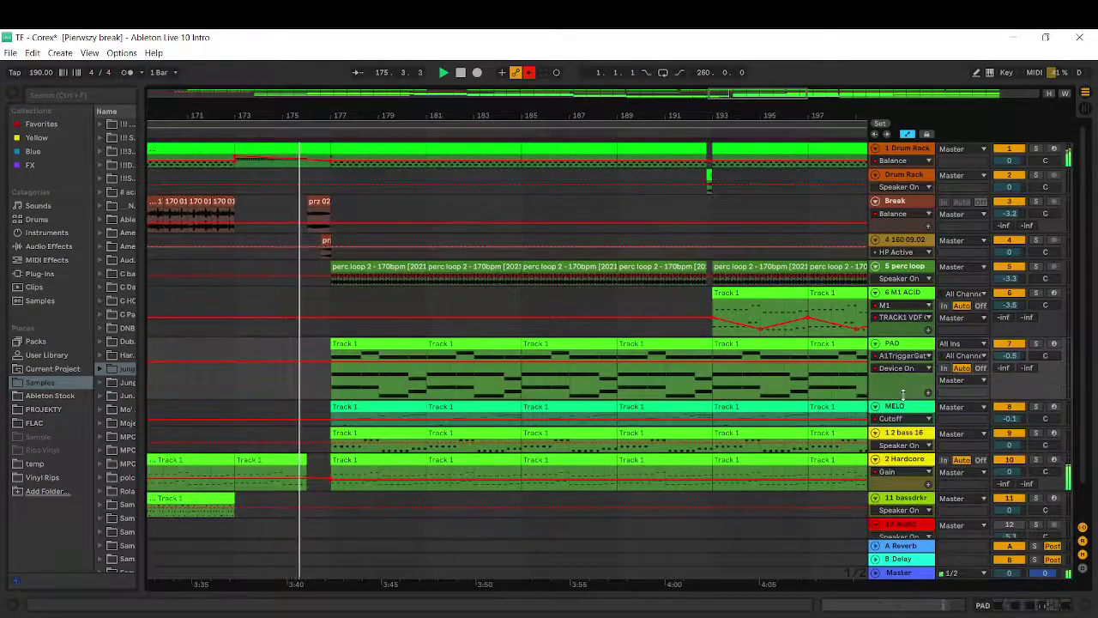
pyautogui.click(902, 357)
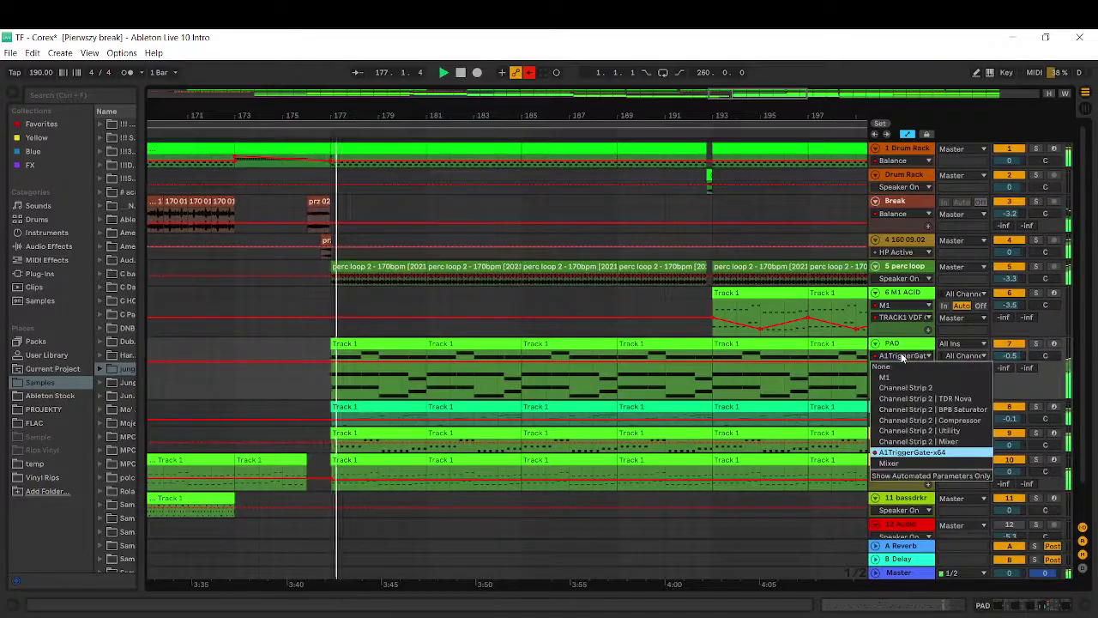
pyautogui.click(902, 357)
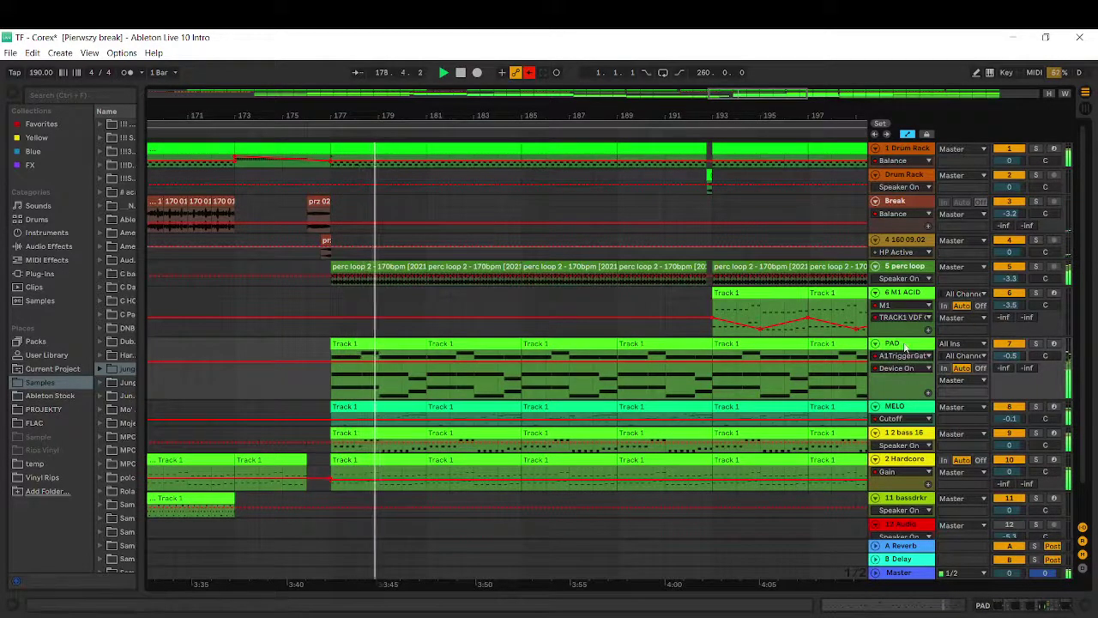
# - Examine the A1TriggerGate plug-in and its Like A SideChain 02 + Echo preset on the PAD track, and close its window
pyautogui.doubleClick(894, 343)
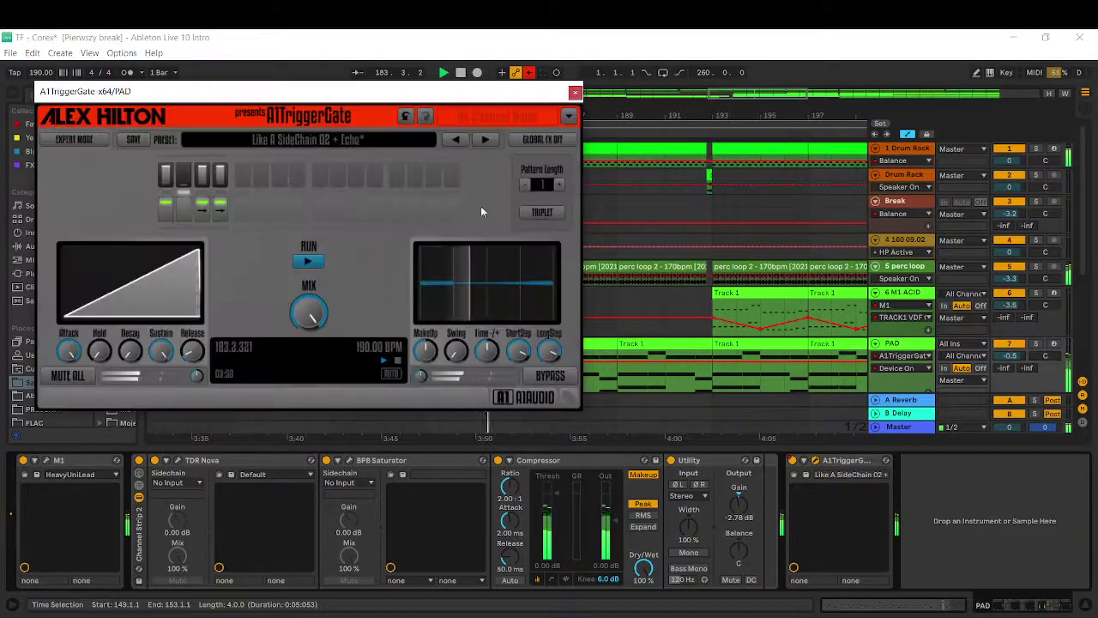
pyautogui.moveTo(339, 100); pyautogui.dragTo(338, 182)
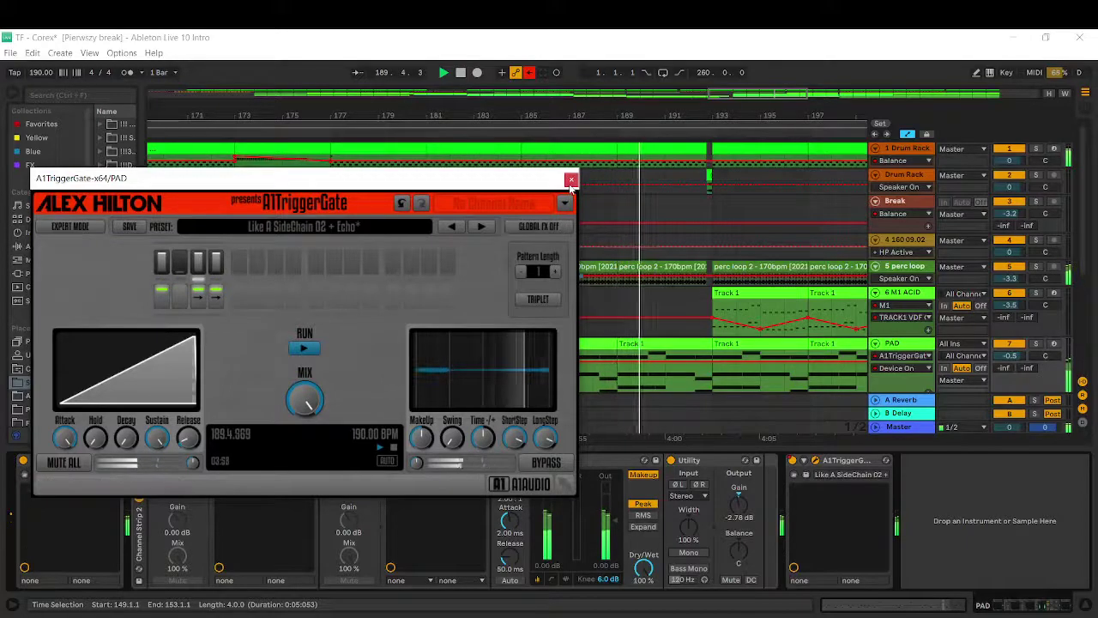
pyautogui.click(571, 180)
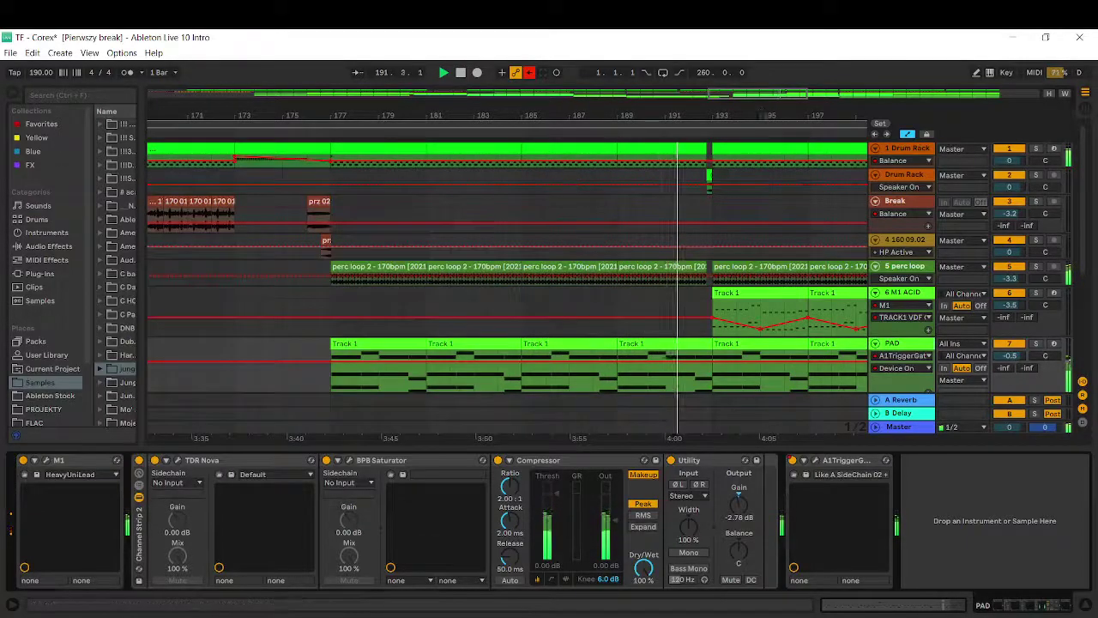
# - Examine the melody notes of the MELO clips starting at bars 193, 197 and 201 in an enlarged note editor
pyautogui.scroll(-3, 544, 286)
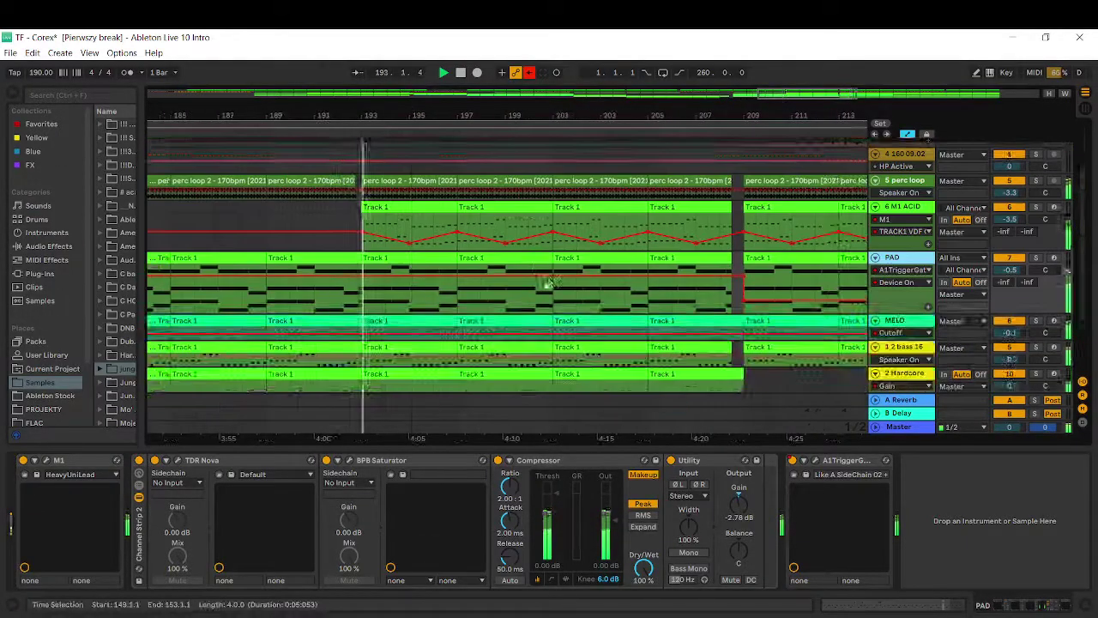
pyautogui.doubleClick(462, 318)
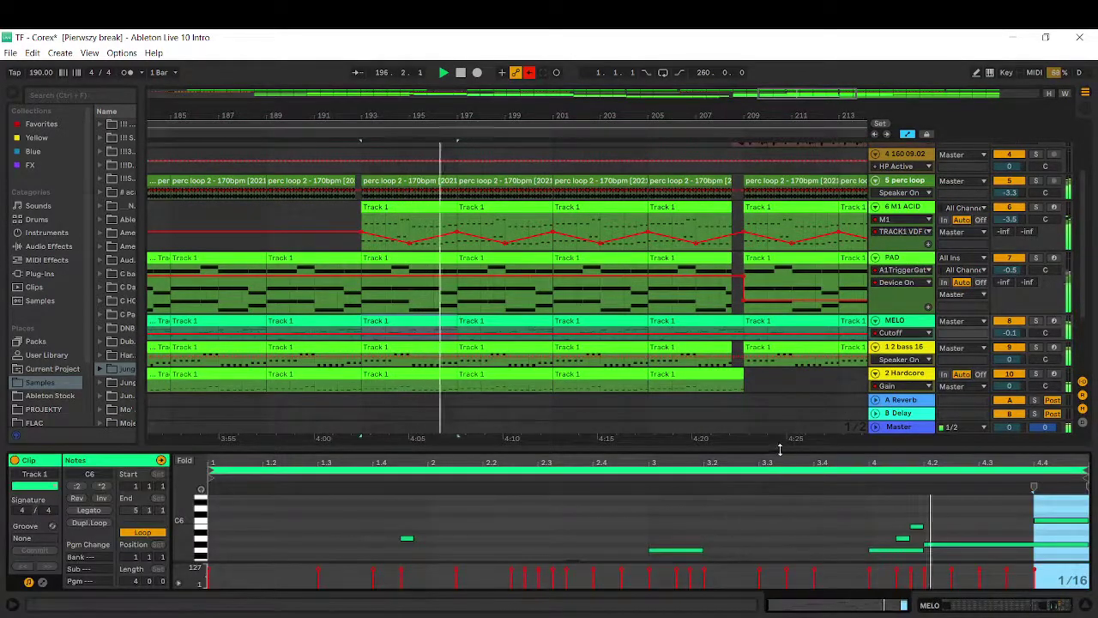
pyautogui.moveTo(779, 448); pyautogui.dragTo(773, 343)
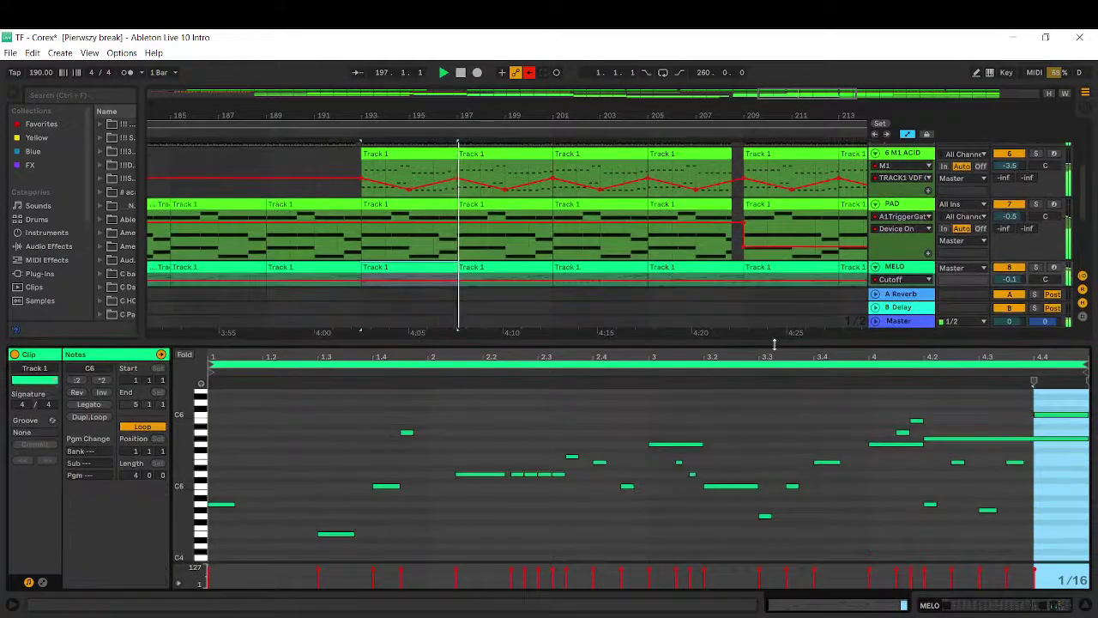
pyautogui.click(517, 267)
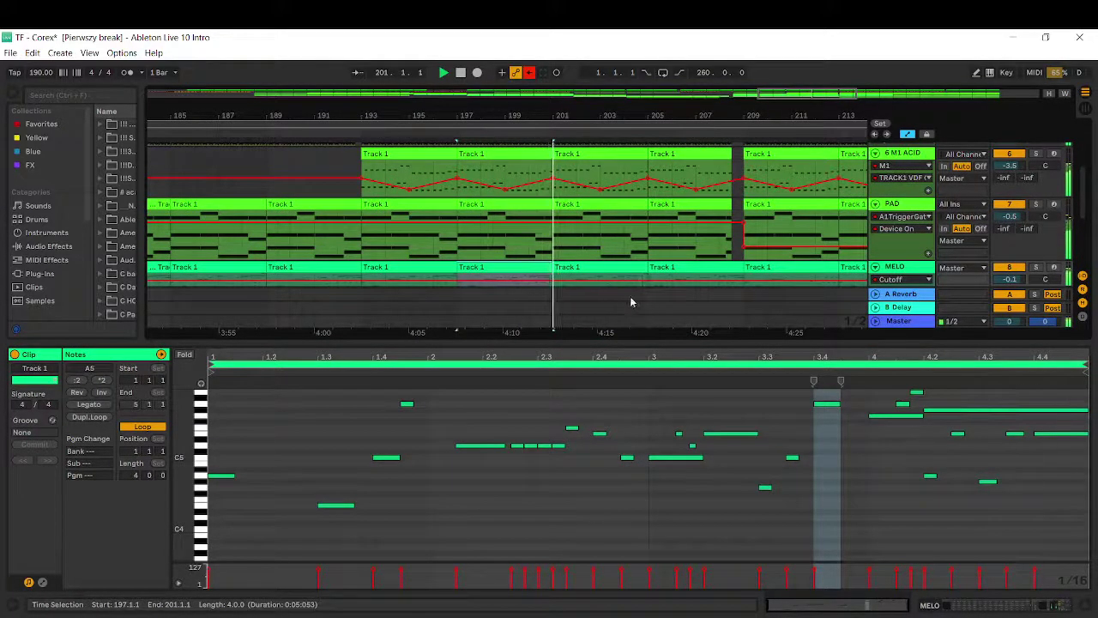
pyautogui.click(626, 269)
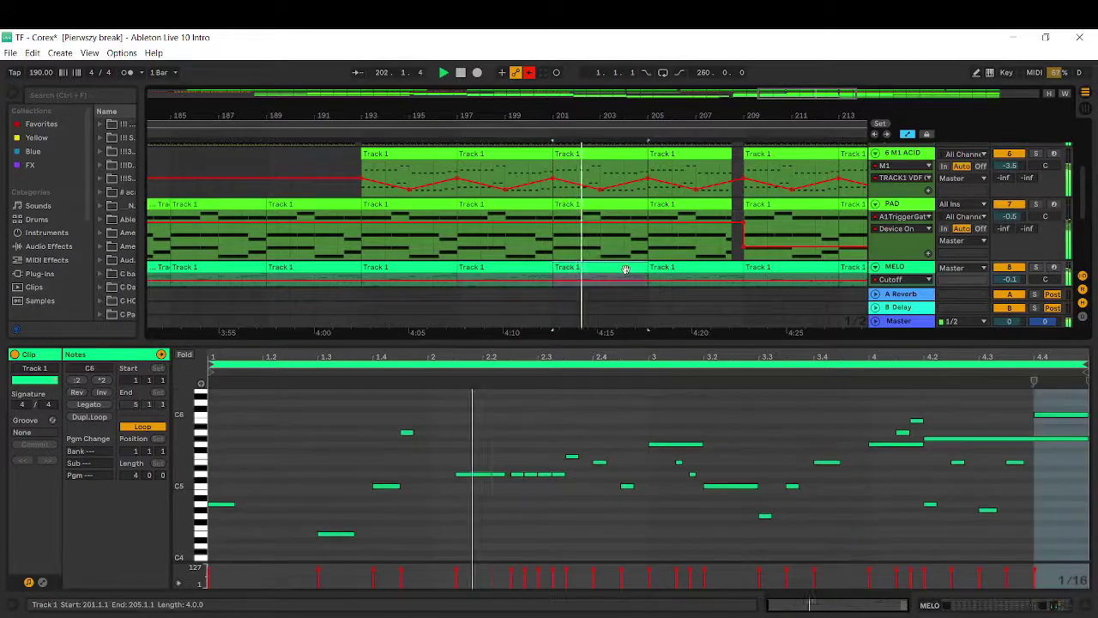
# - Collapse the JP6K parameter list on the MELO track, view its LEAD - Arcade patch in the plug-in window, and close the window
pyautogui.click(902, 271)
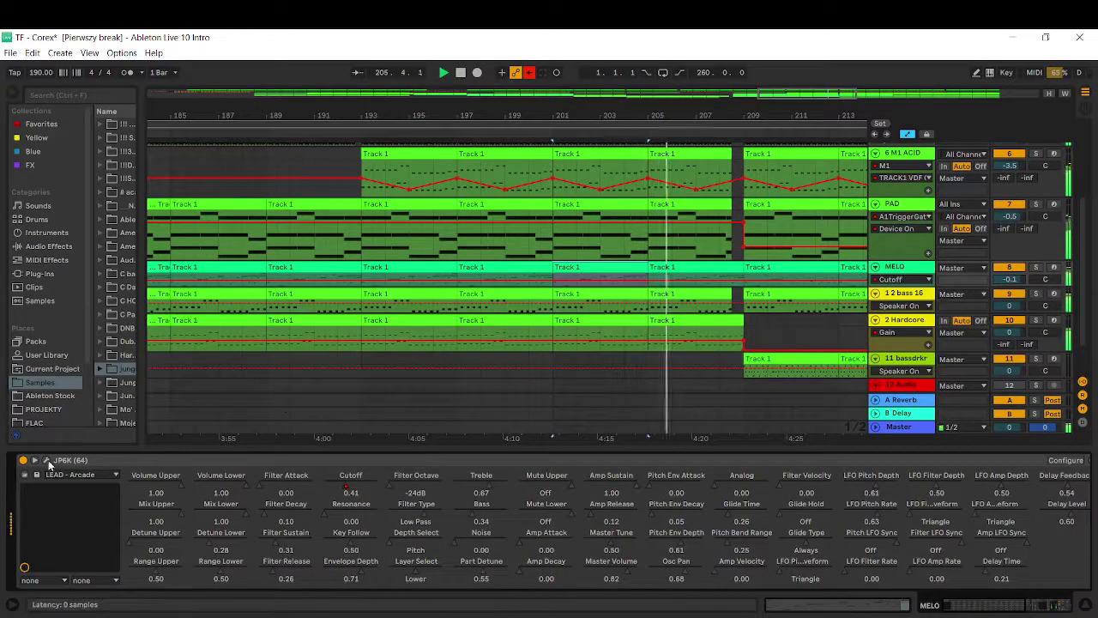
pyautogui.click(34, 460)
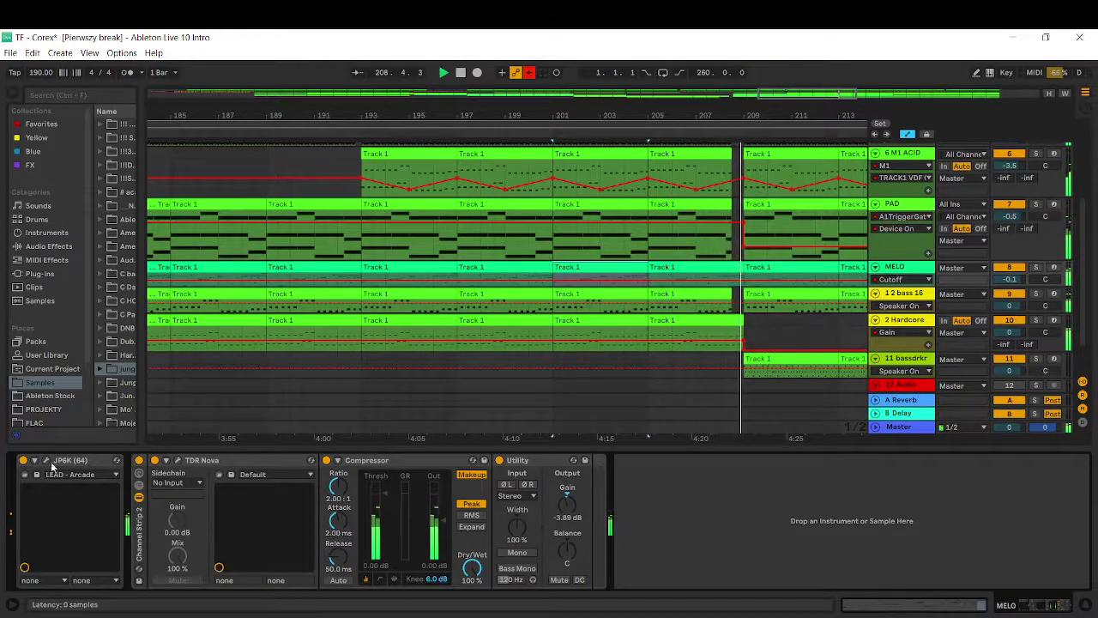
pyautogui.click(47, 461)
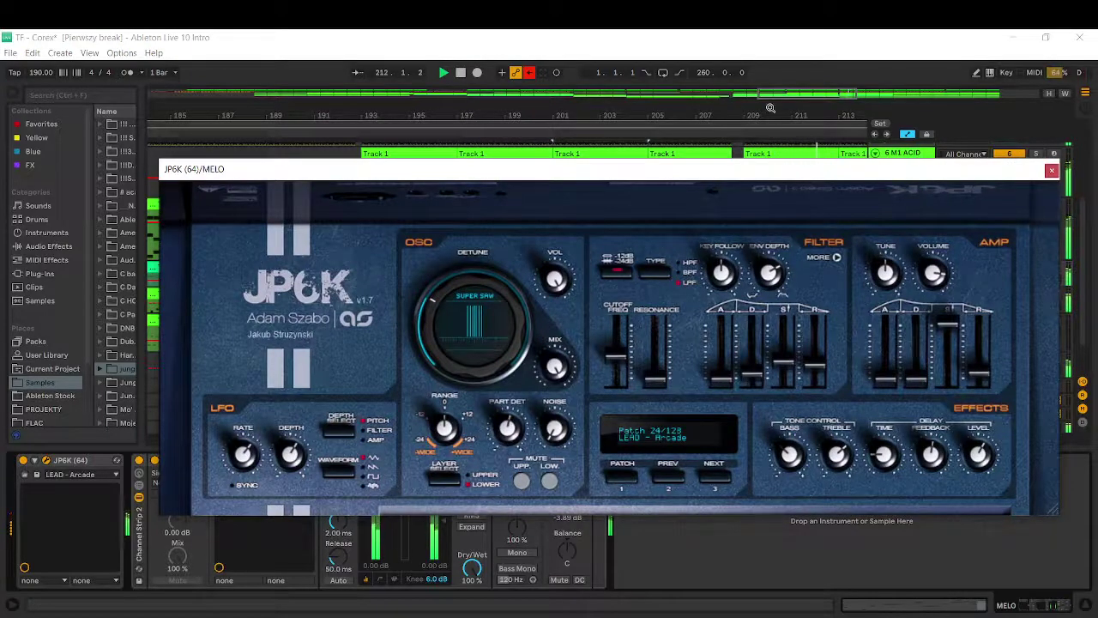
pyautogui.moveTo(770, 108); pyautogui.dragTo(446, 108)
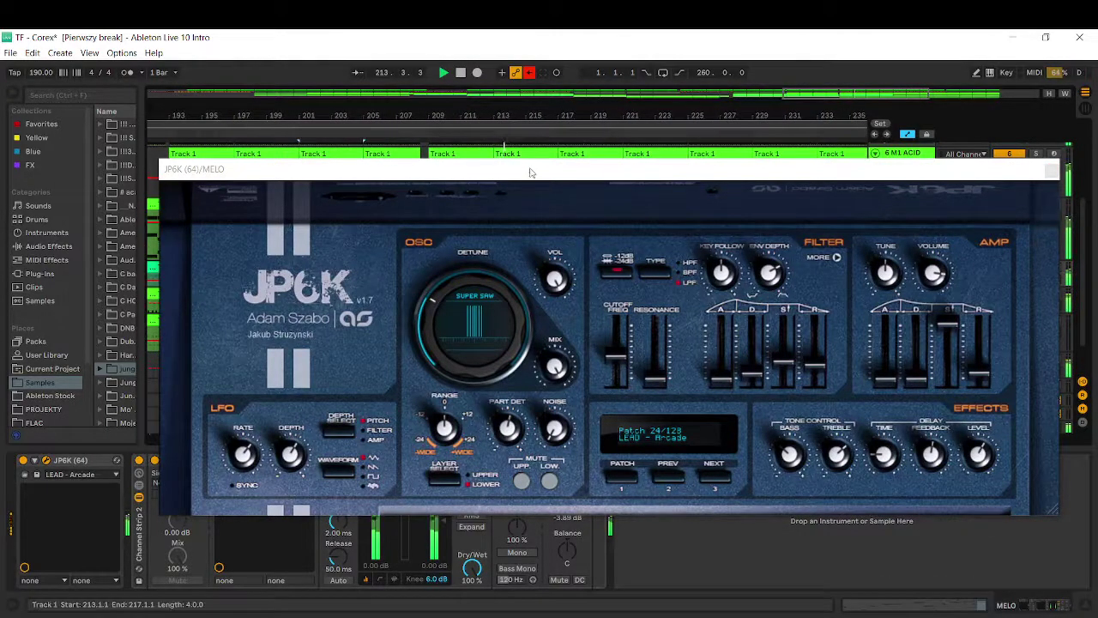
pyautogui.moveTo(530, 172); pyautogui.dragTo(506, 194)
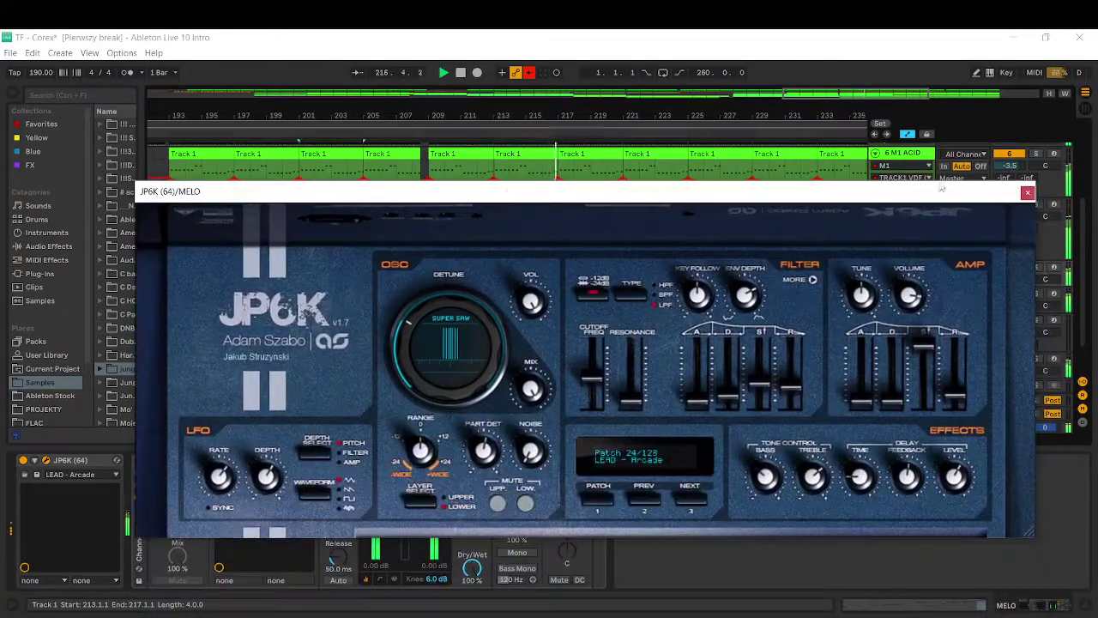
pyautogui.click(1028, 193)
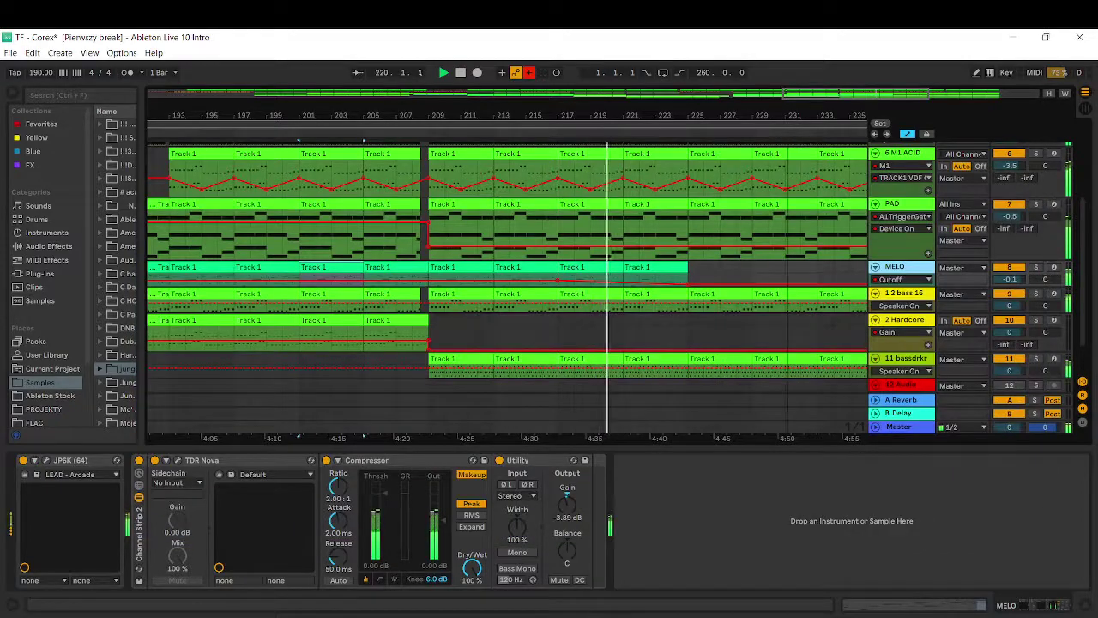
# - Examine the device chains of the PAD and M1 ACID tracks around bar 229
pyautogui.moveTo(549, 115); pyautogui.dragTo(411, 72)
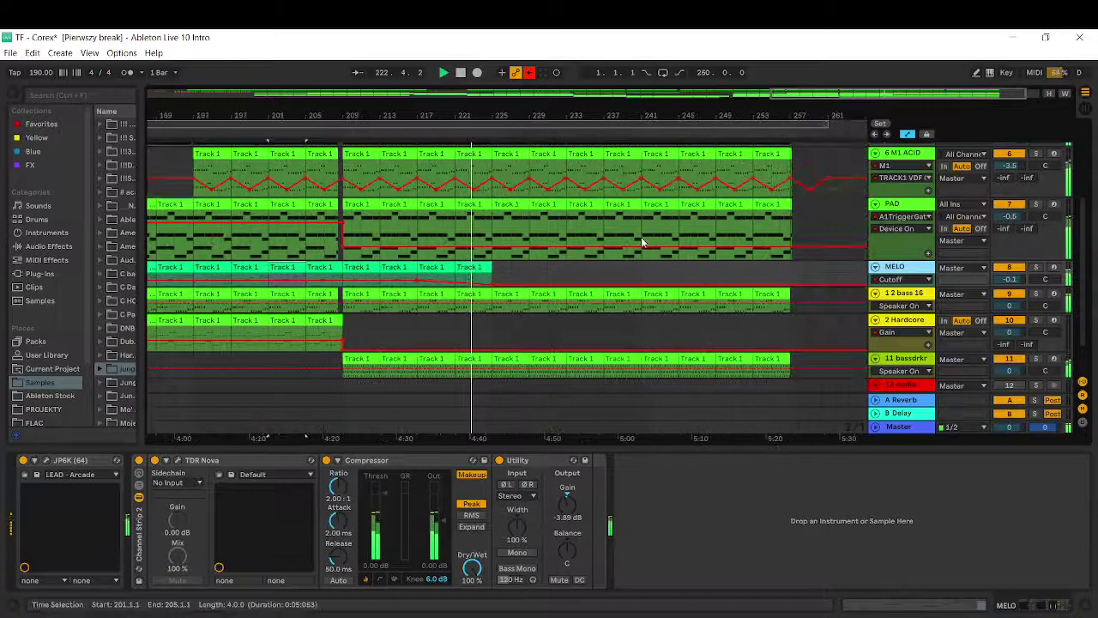
pyautogui.click(895, 204)
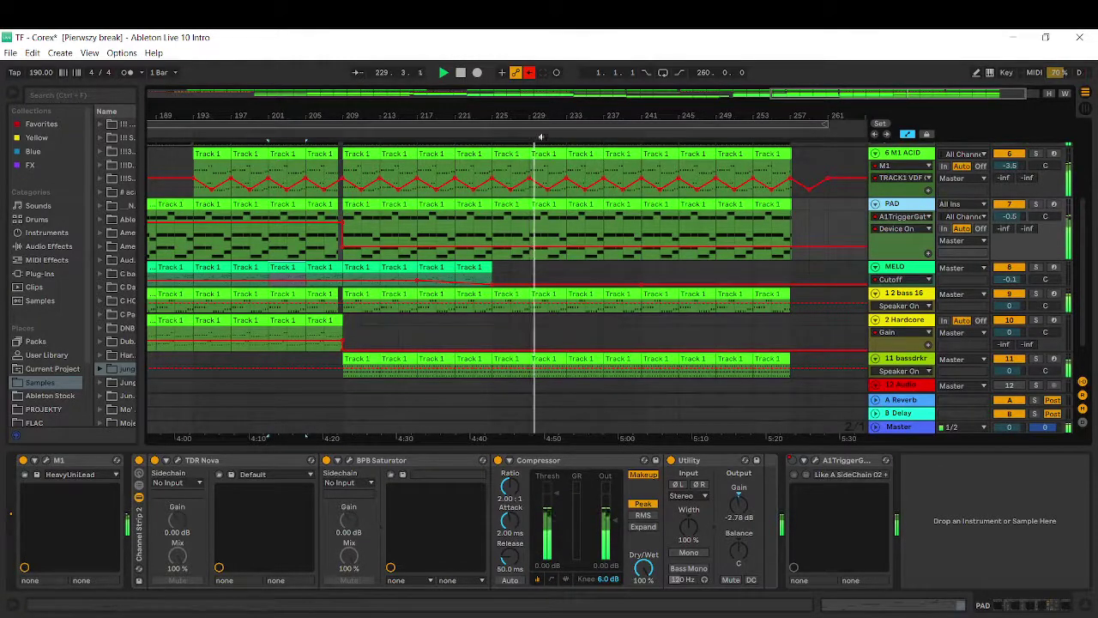
pyautogui.click(890, 155)
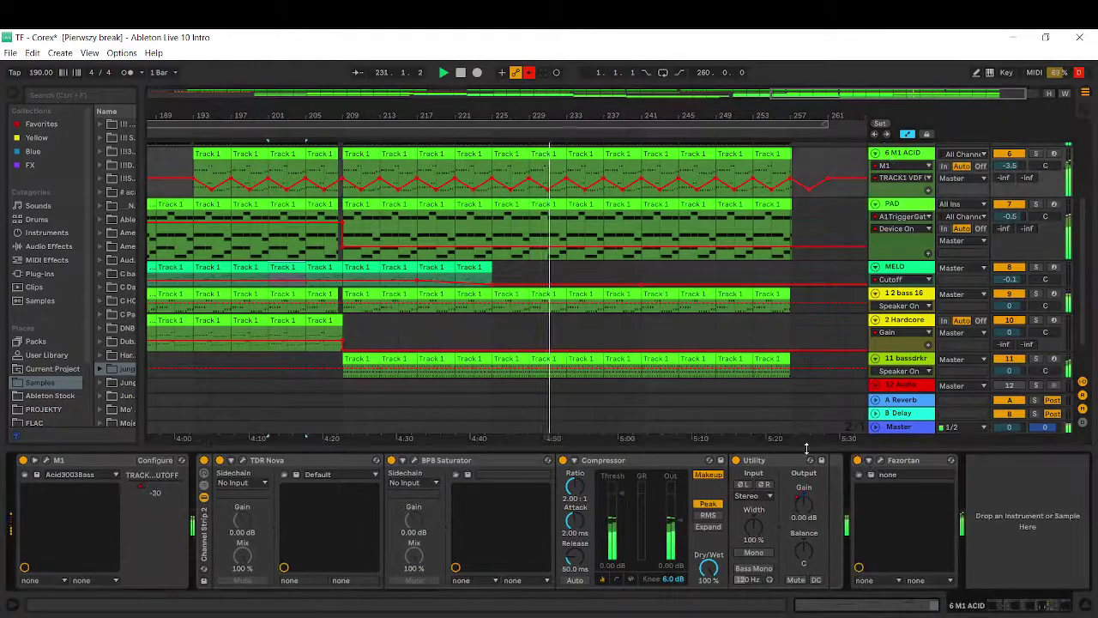
# - Reduce the PAD track's height in the arrangement
pyautogui.scroll(5, 739, 292)
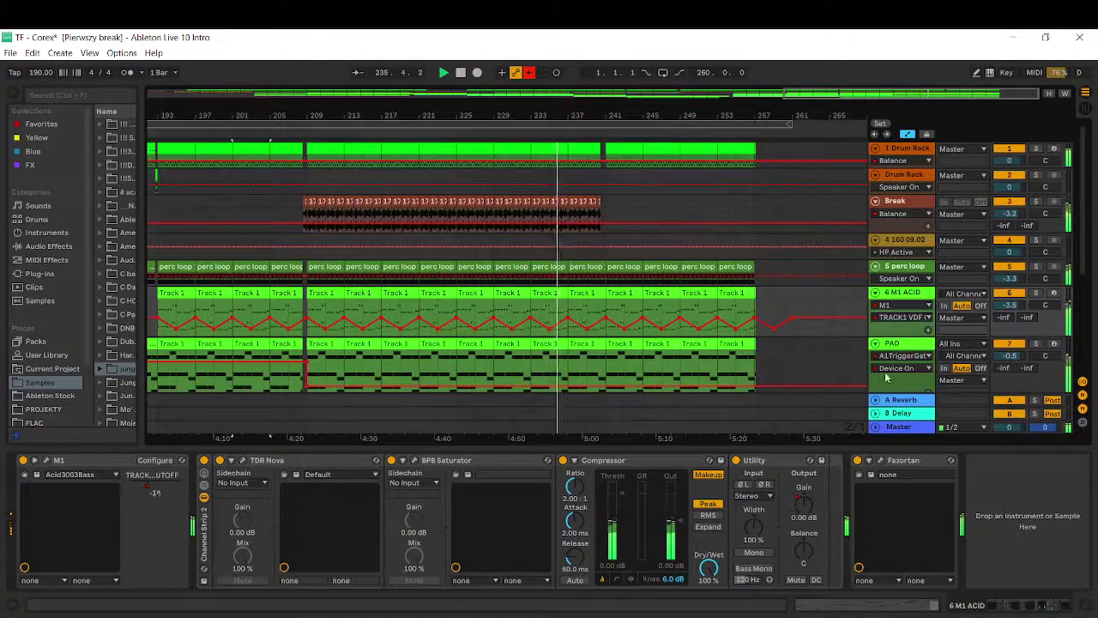
pyautogui.scroll(-1, 900, 353)
pyautogui.moveTo(891, 355); pyautogui.dragTo(896, 329)
pyautogui.scroll(-1, 804, 356)
pyautogui.scroll(-1, 806, 355)
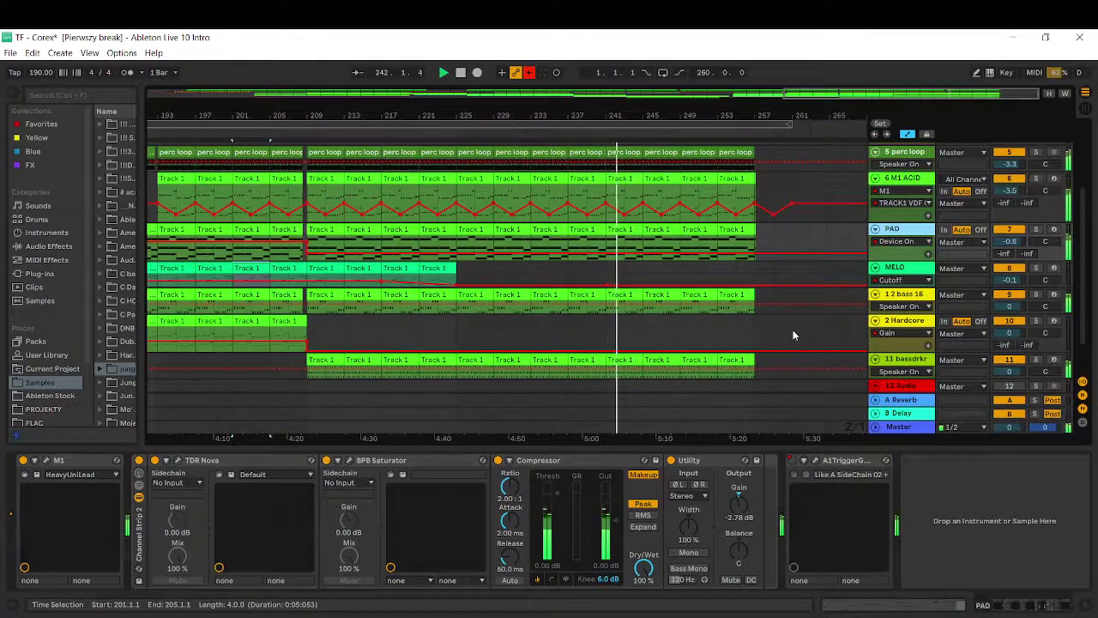
# - Follow playback through the final section of the arrangement to about bar 259, looking over the tracks and their automation
pyautogui.scroll(2, 792, 329)
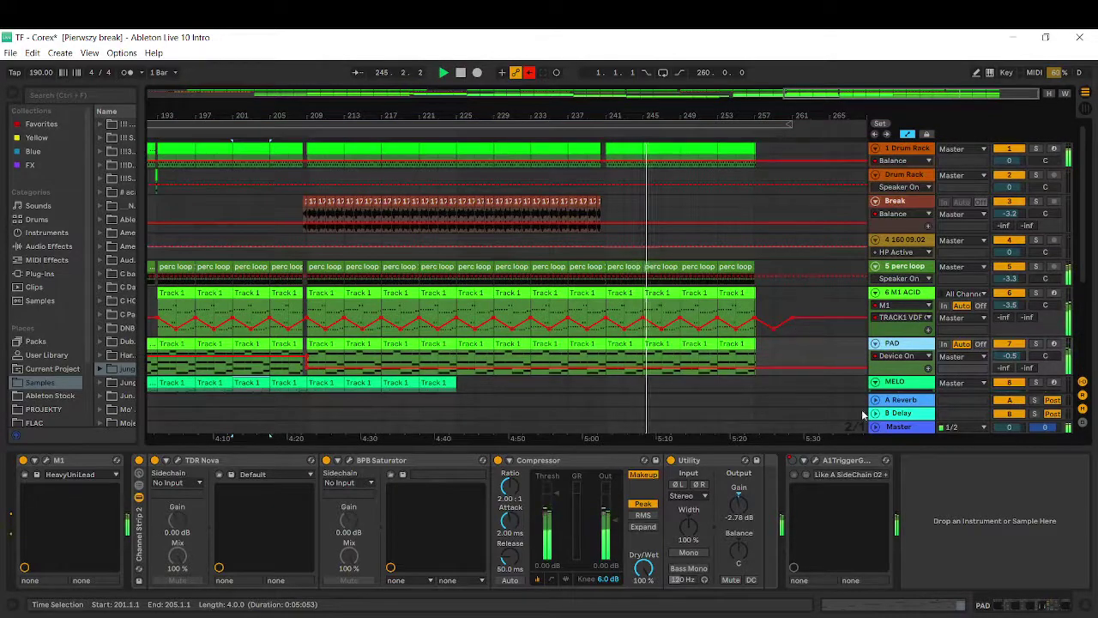
pyautogui.scroll(-1, 820, 351)
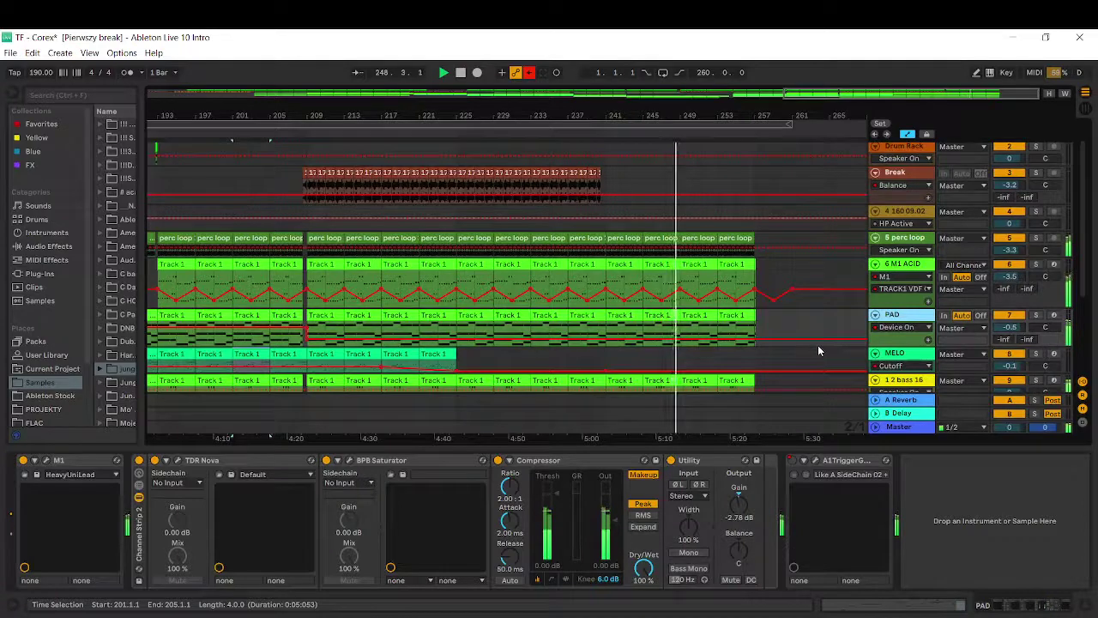
pyautogui.scroll(-1, 819, 351)
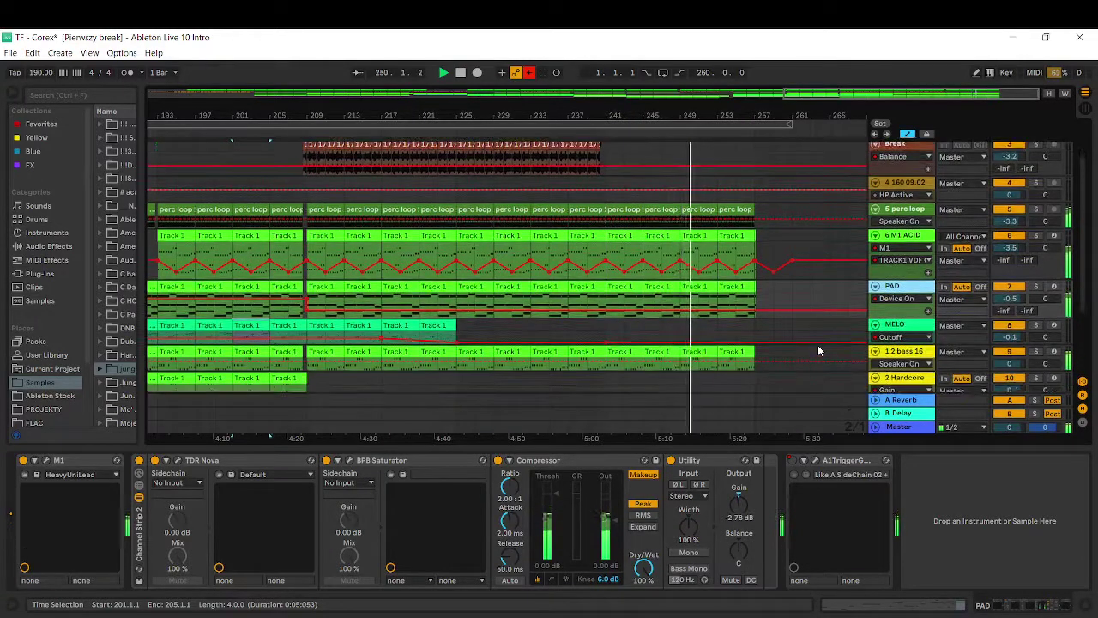
pyautogui.moveTo(818, 113); pyautogui.dragTo(826, 114)
pyautogui.scroll(1, 829, 250)
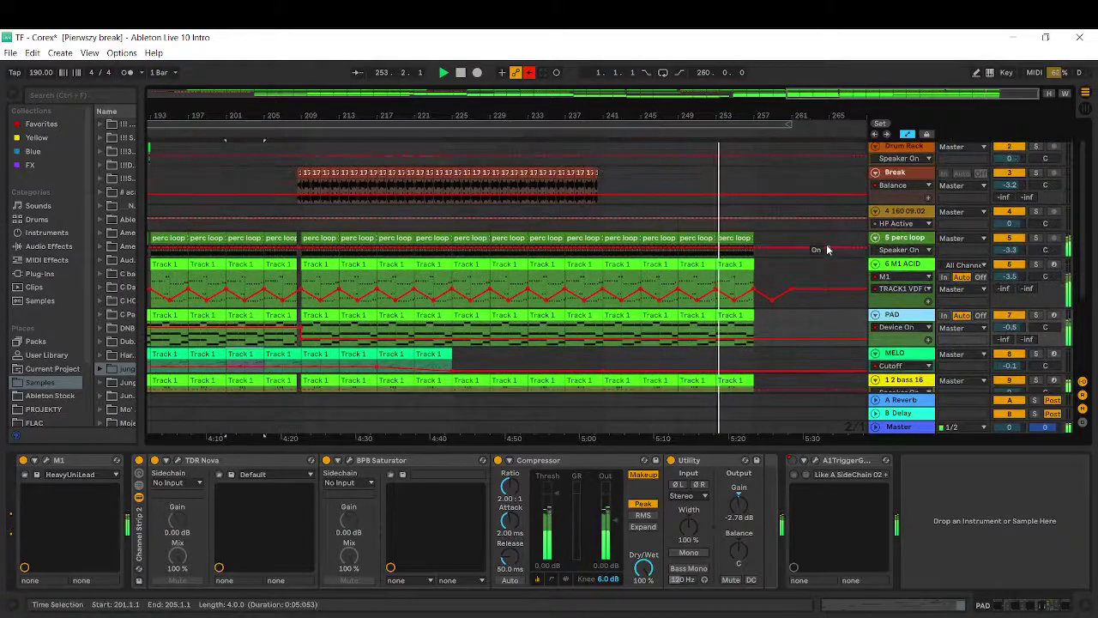
pyautogui.scroll(1, 828, 250)
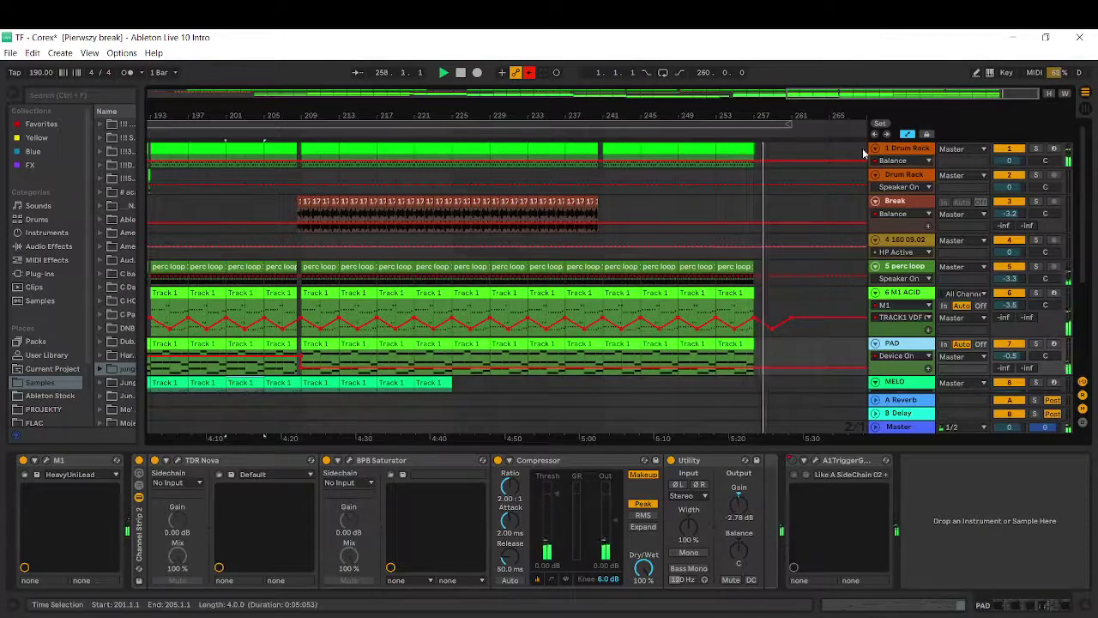
pyautogui.moveTo(606, 616)
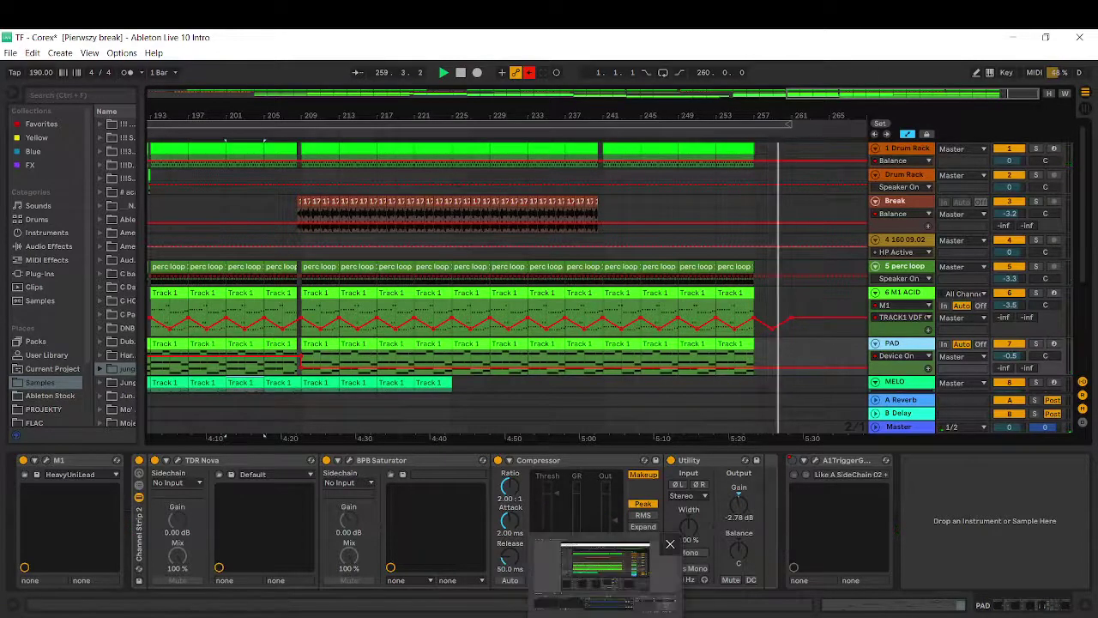